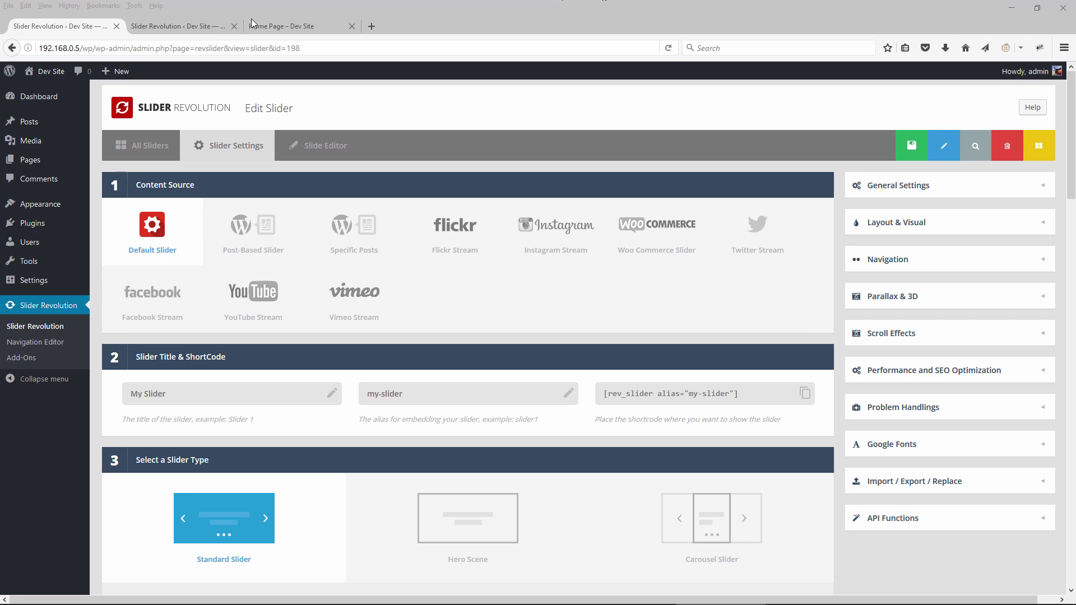
Look over the slide canvas with its caption layer in the My Slider slide editor.
{"action": "left_click", "coordinate": [174, 27]}
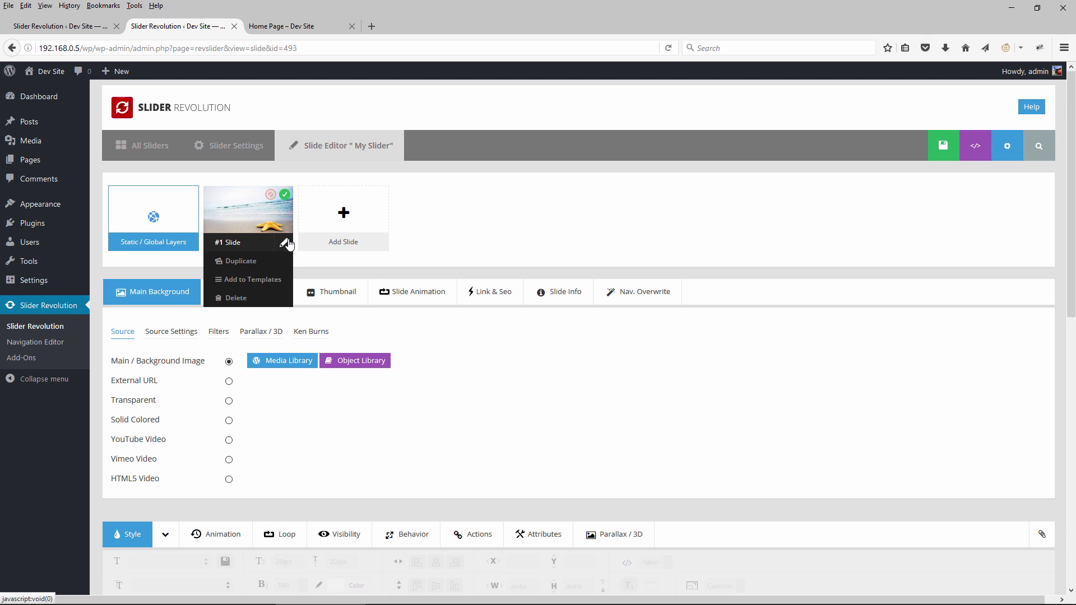
{"action": "scroll", "coordinate": [501, 363], "scroll_direction": "down", "scroll_amount": 3}
{"action": "scroll", "coordinate": [500, 363], "scroll_direction": "down", "scroll_amount": 4}
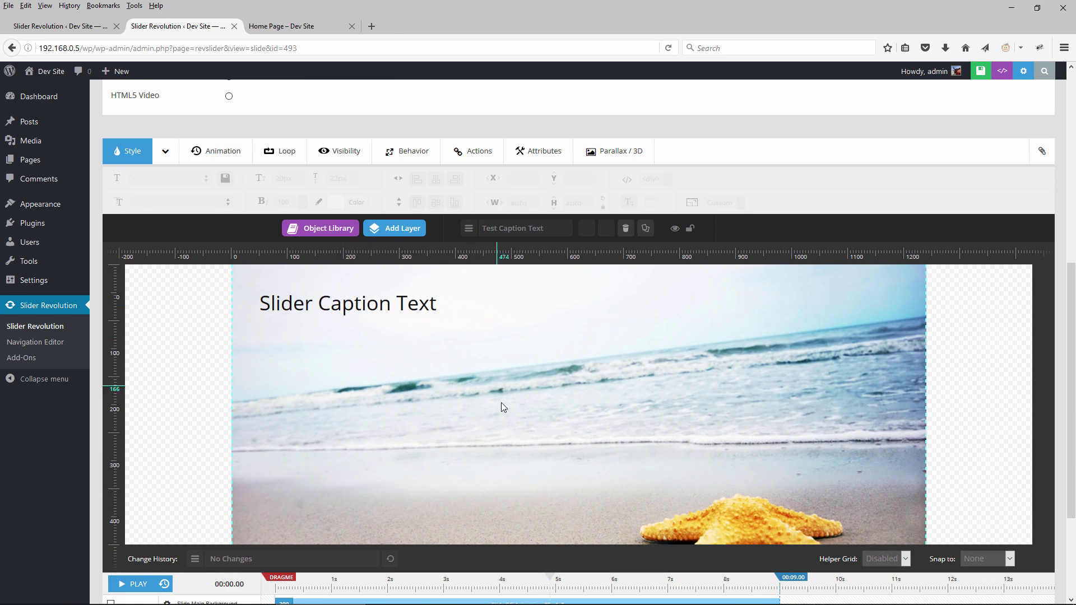
{"action": "scroll", "coordinate": [500, 402], "scroll_direction": "up", "scroll_amount": 6}
Review the Slide Layout section and its per-device layer grid sizes in the slider settings.
{"action": "left_click", "coordinate": [35, 25]}
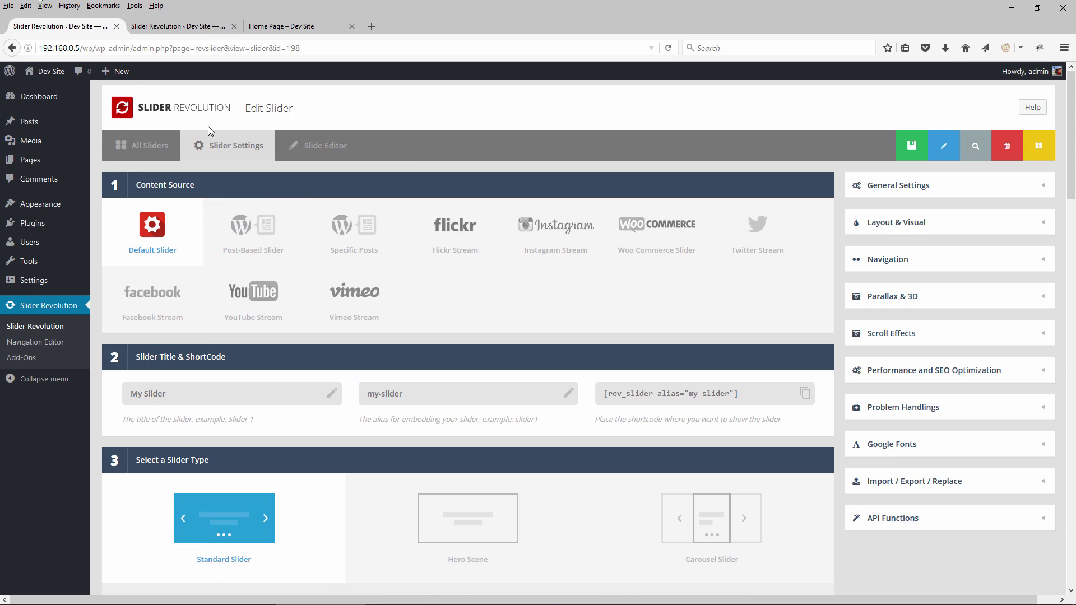
{"action": "scroll", "coordinate": [457, 268], "scroll_direction": "down", "scroll_amount": 7}
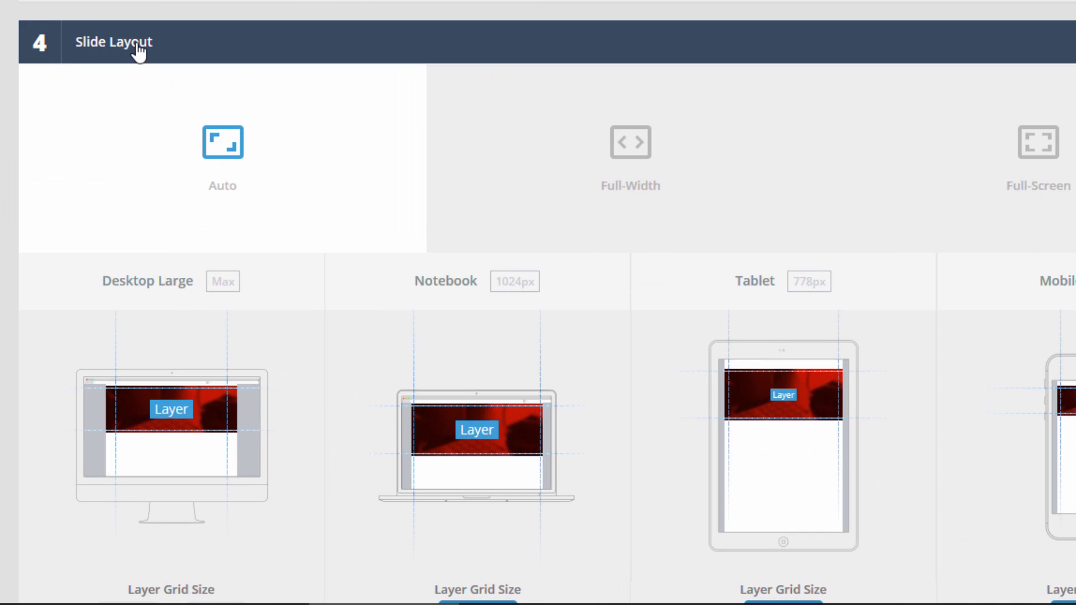
{"action": "scroll", "coordinate": [394, 21], "scroll_direction": "down", "scroll_amount": 4}
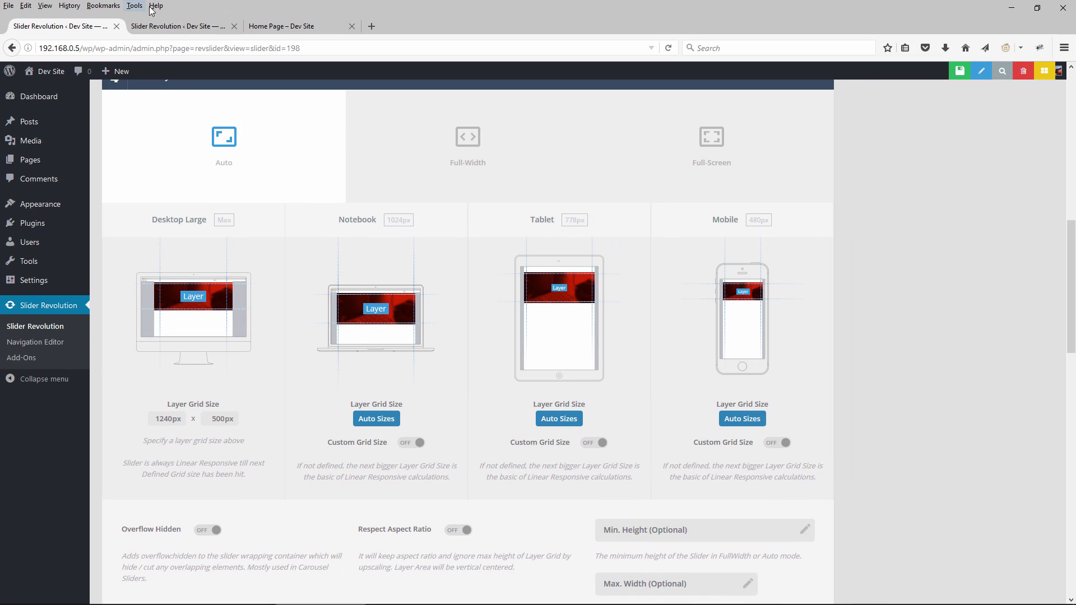
Compare the slide editor canvas with the Desktop Large layer grid size in the Slide Layout settings.
{"action": "left_click", "coordinate": [171, 26]}
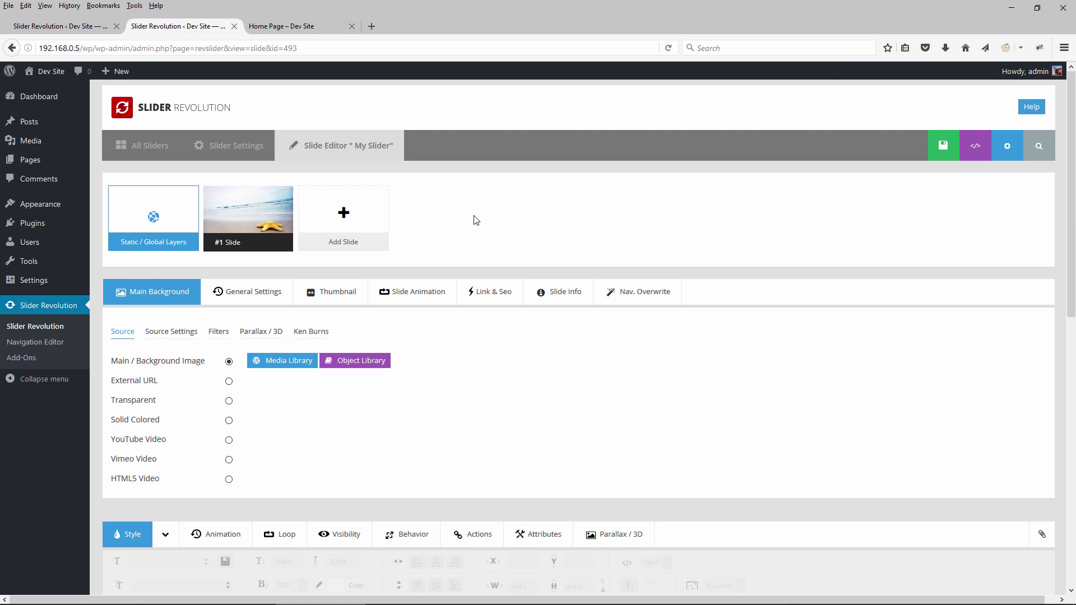
{"action": "scroll", "coordinate": [475, 219], "scroll_direction": "down", "scroll_amount": 8}
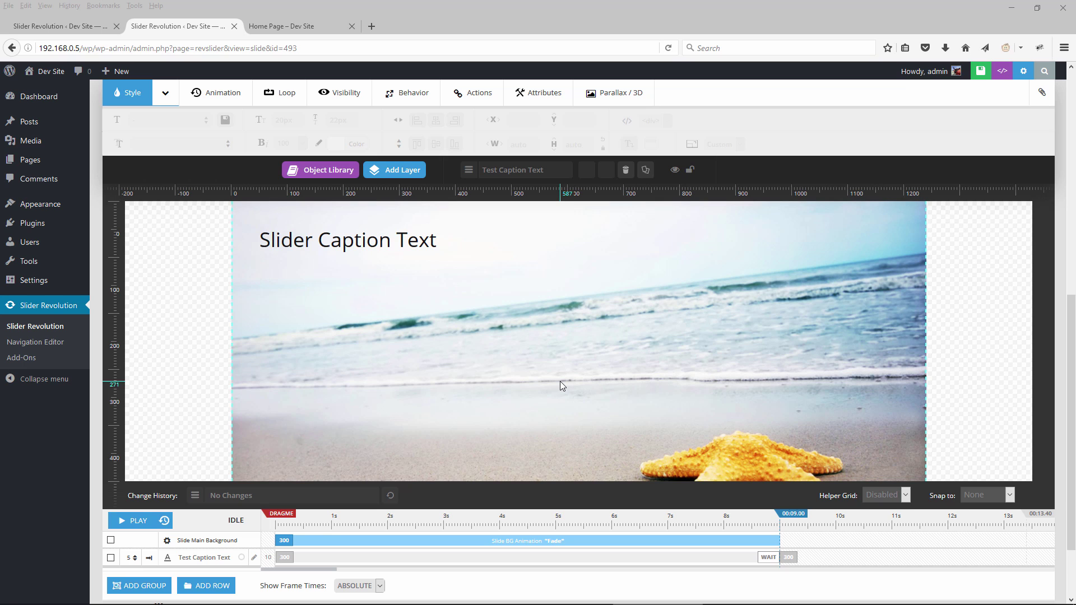
{"action": "left_click", "coordinate": [40, 28]}
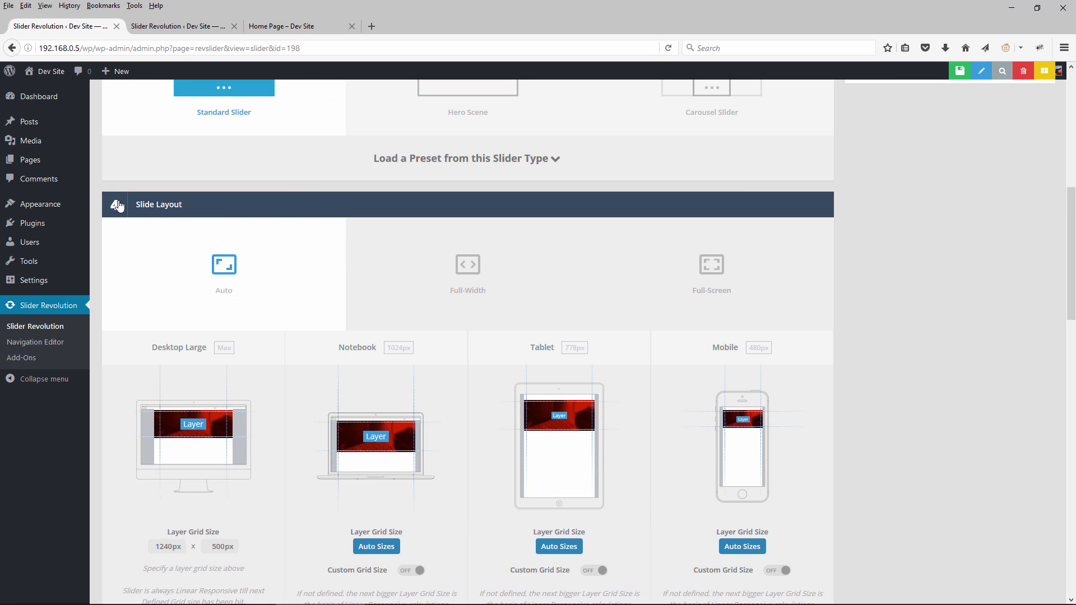
{"action": "scroll", "coordinate": [213, 270], "scroll_direction": "down", "scroll_amount": 2}
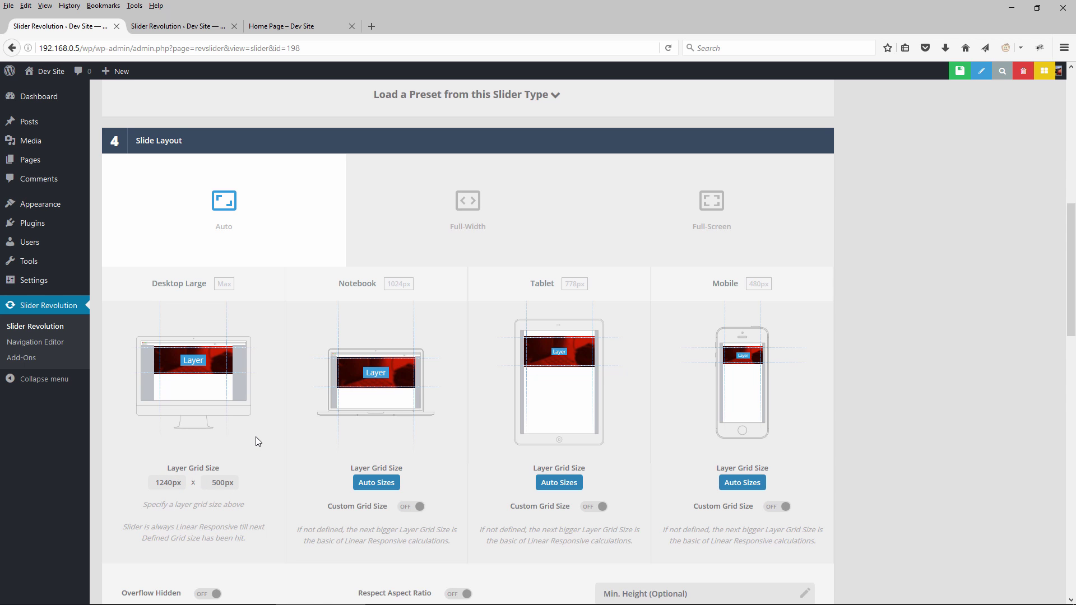
{"action": "scroll", "coordinate": [257, 440], "scroll_direction": "up", "scroll_amount": 2}
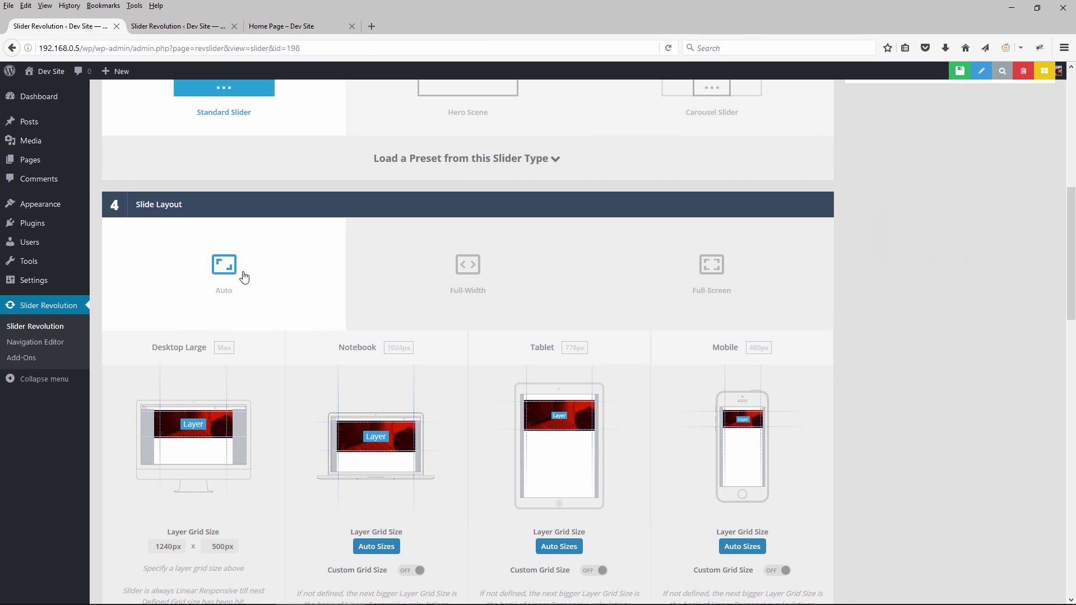
View the slider in Auto layout on the home page and return to the slider's layout settings.
{"action": "left_click", "coordinate": [283, 28]}
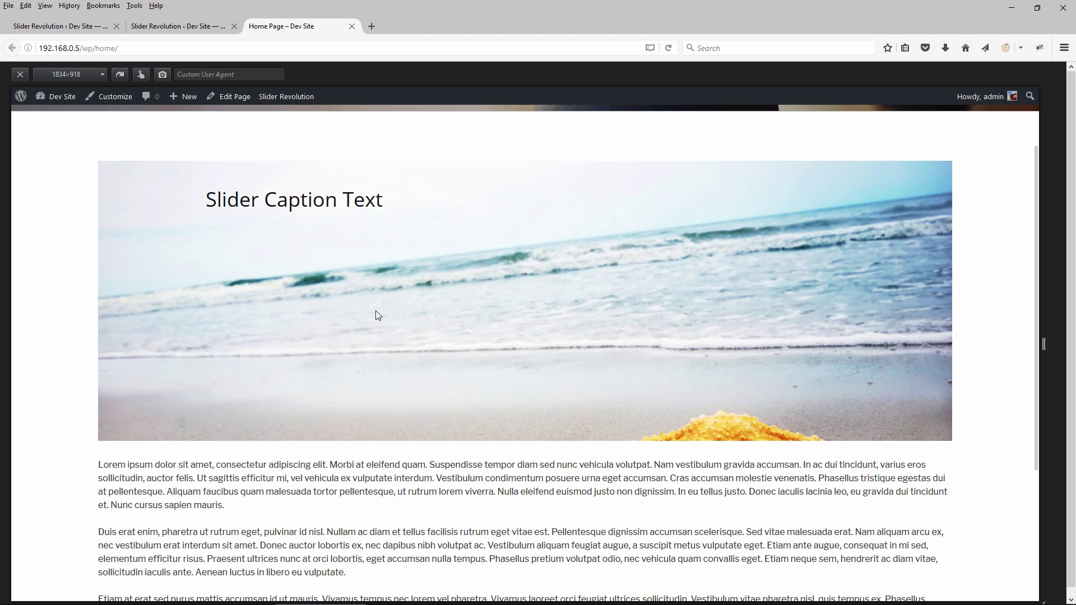
{"action": "scroll", "coordinate": [253, 368], "scroll_direction": "down", "scroll_amount": 4}
{"action": "scroll", "coordinate": [380, 432], "scroll_direction": "up", "scroll_amount": 2}
{"action": "scroll", "coordinate": [655, 346], "scroll_direction": "up", "scroll_amount": 2}
{"action": "left_click", "coordinate": [50, 30]}
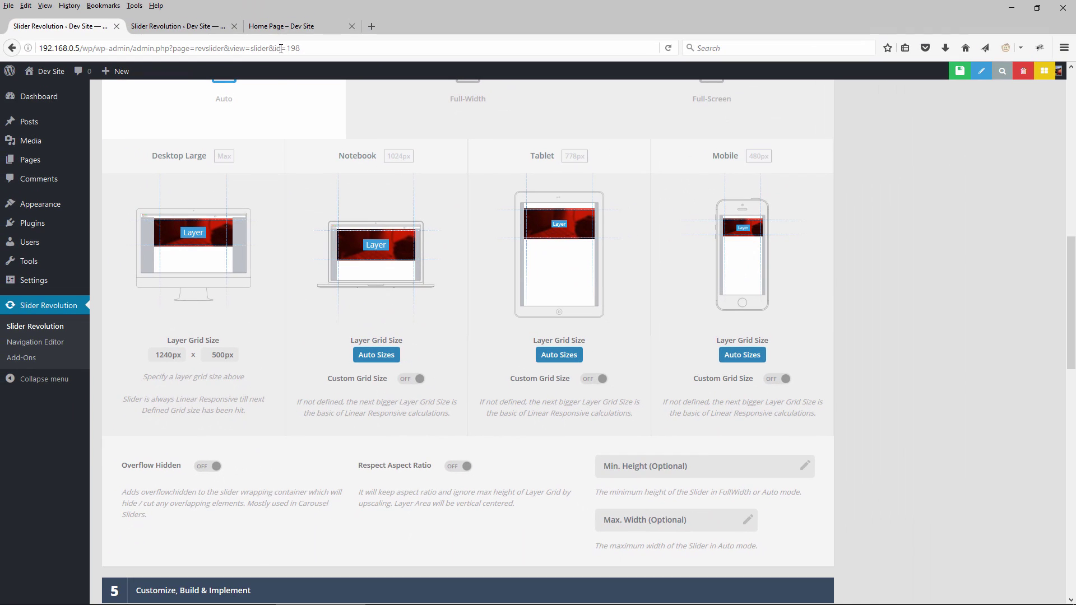
Inspect the slider's background element on the home page and close the inspector.
{"action": "left_click", "coordinate": [281, 26]}
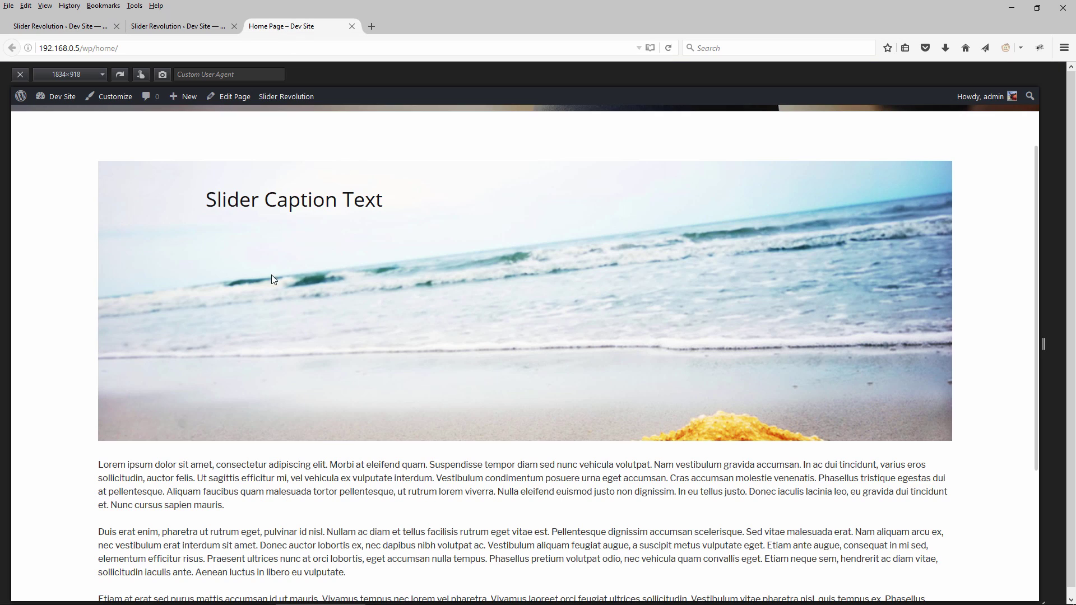
{"action": "right_click", "coordinate": [402, 258]}
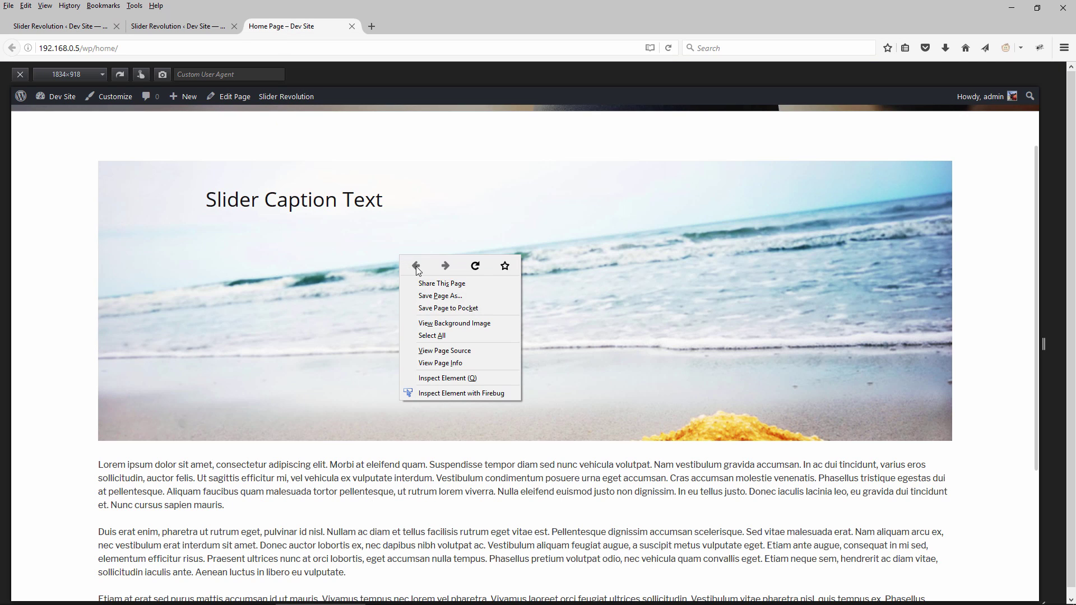
{"action": "left_click", "coordinate": [438, 379]}
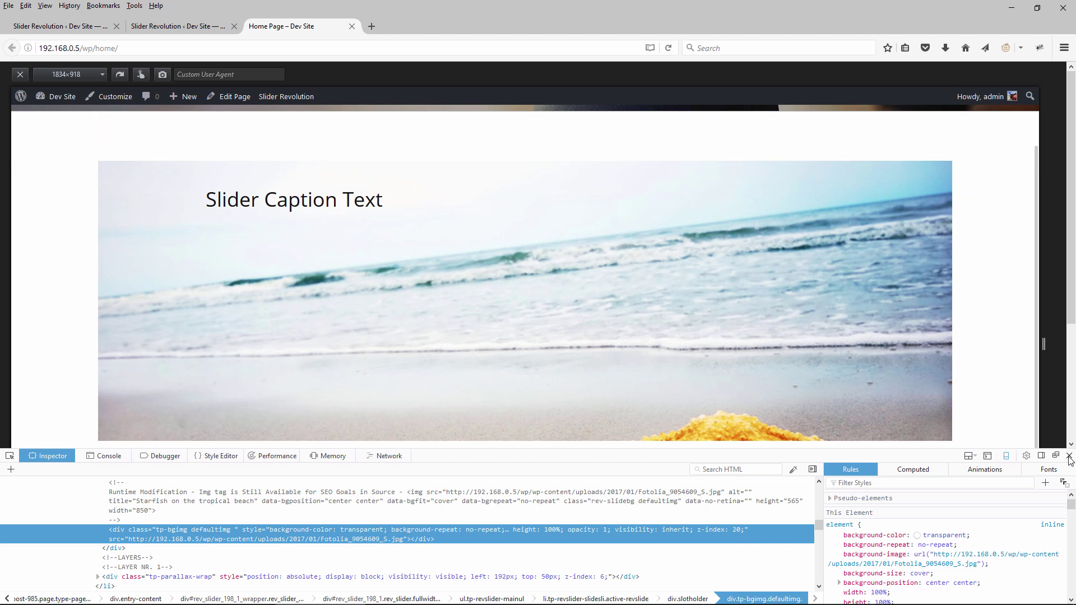
{"action": "left_click", "coordinate": [1069, 455]}
Check the Desktop Large layer grid height in the Slide Layout settings.
{"action": "left_click", "coordinate": [56, 26]}
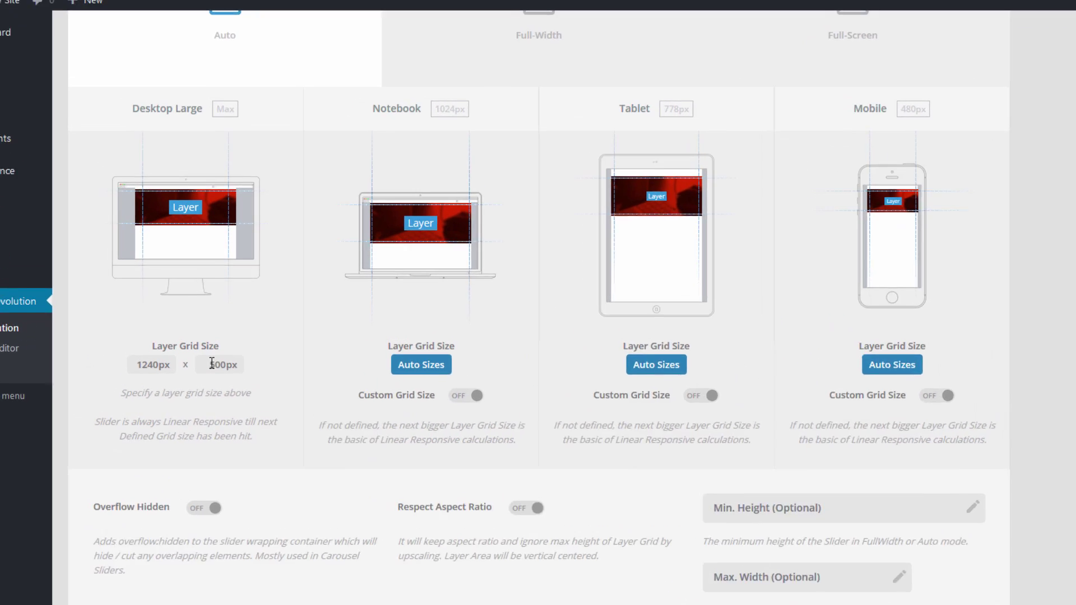
{"action": "double_click", "coordinate": [209, 354]}
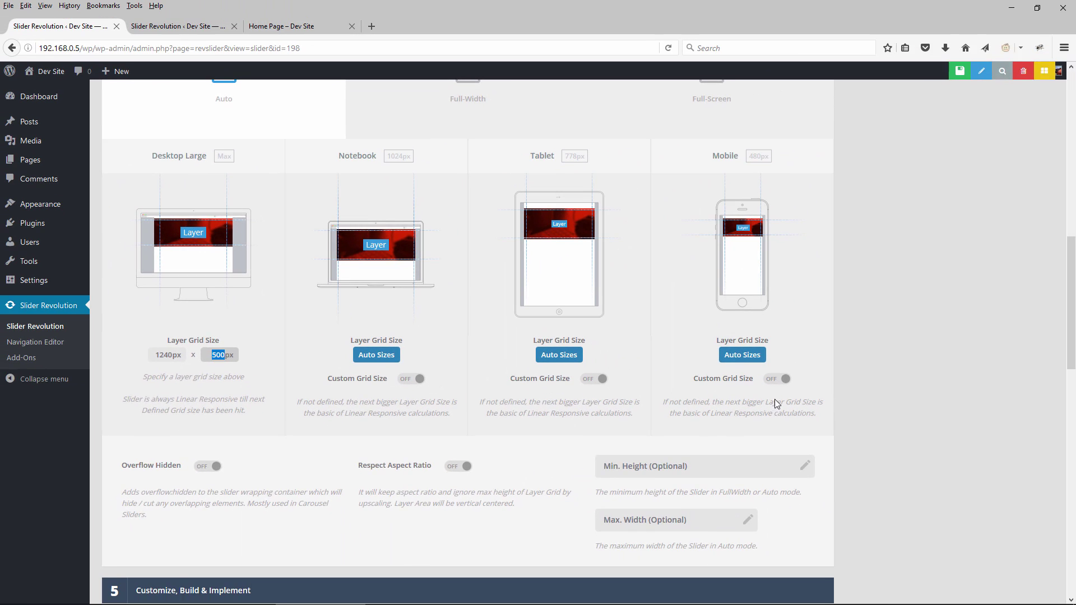
{"action": "left_click", "coordinate": [297, 334]}
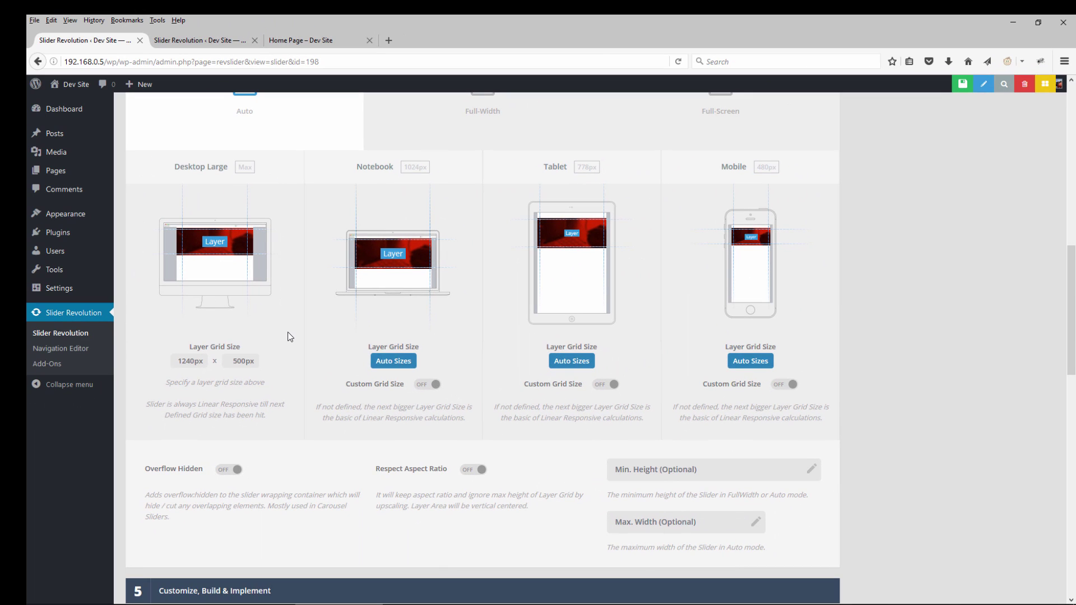
{"action": "double_click", "coordinate": [239, 361]}
Narrow the home page's responsive preview to 1513 px wide to watch how the slider scales.
{"action": "left_click", "coordinate": [300, 42]}
{"action": "left_click_drag", "start_coordinate": [1045, 351], "coordinate": [870, 351]}
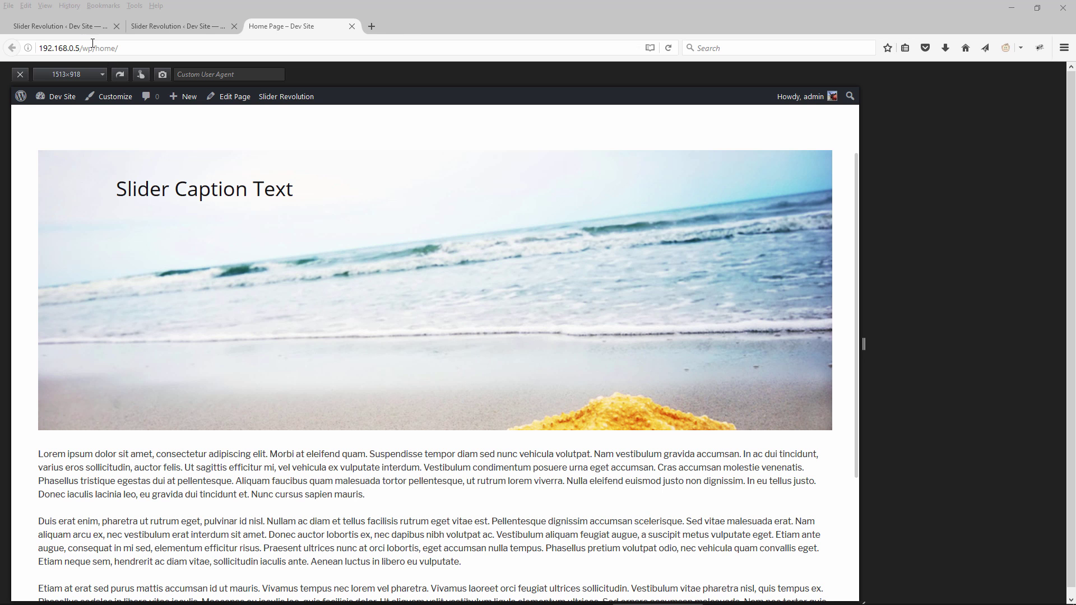
Turn on Respect Aspect Ratio in the Slide Layout settings and check the desktop grid's height and width values.
{"action": "left_click", "coordinate": [55, 23]}
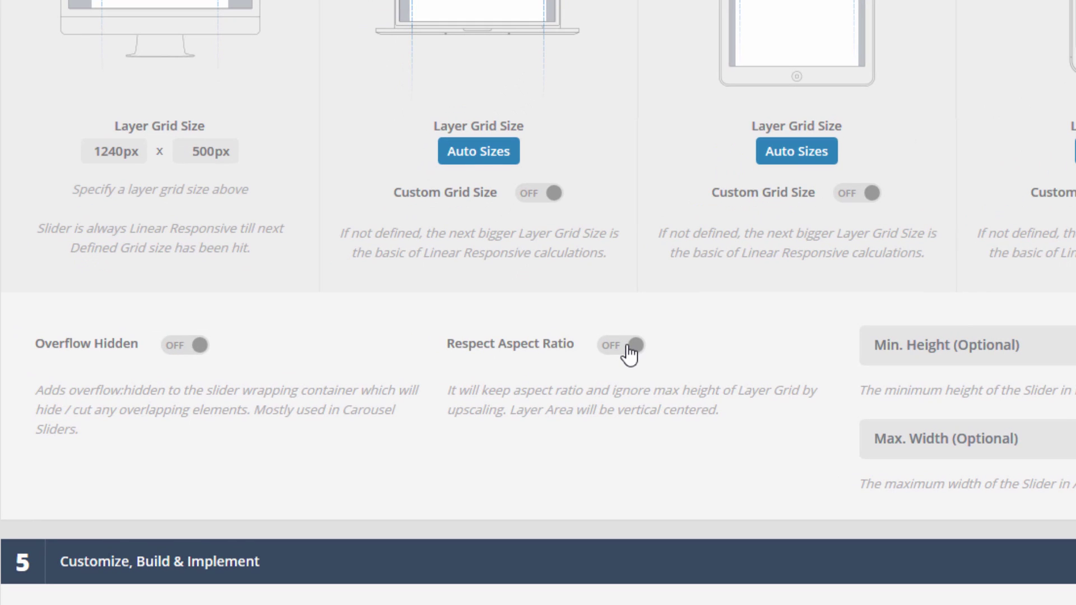
{"action": "left_click", "coordinate": [630, 348]}
{"action": "left_click_drag", "start_coordinate": [188, 150], "coordinate": [218, 149]}
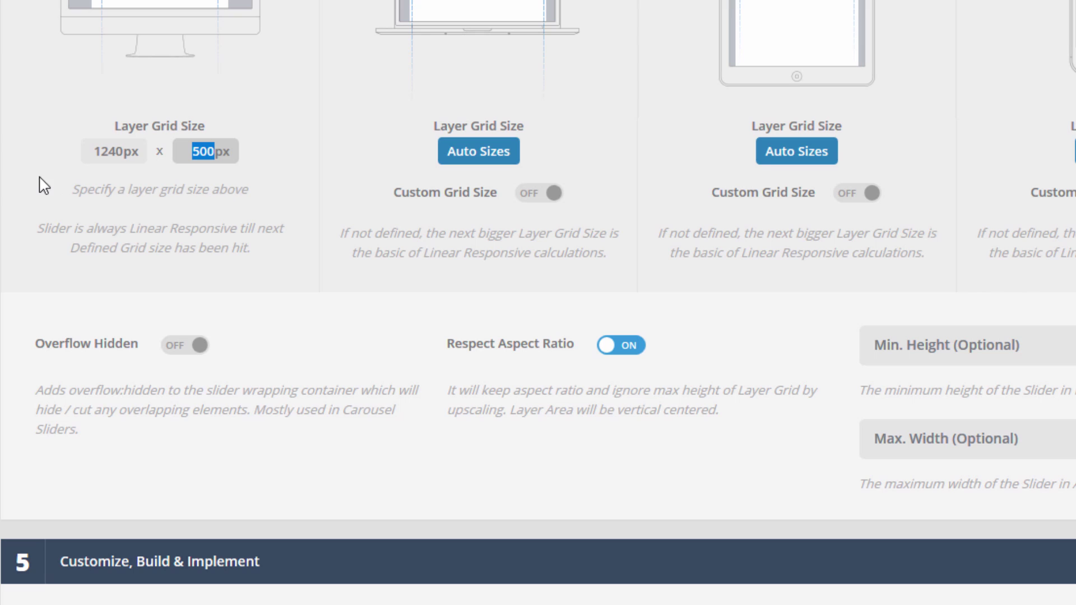
{"action": "left_click_drag", "start_coordinate": [95, 145], "coordinate": [126, 147]}
{"action": "left_click", "coordinate": [265, 191]}
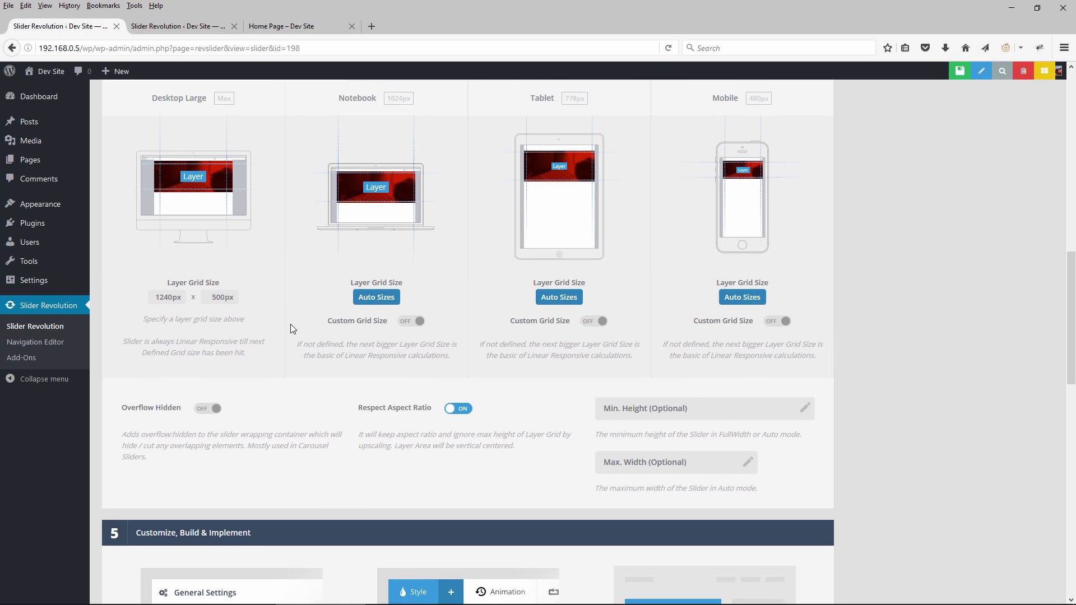
Change the slide layout to Full-Width and save the slider.
{"action": "scroll", "coordinate": [291, 324], "scroll_direction": "up", "scroll_amount": 2}
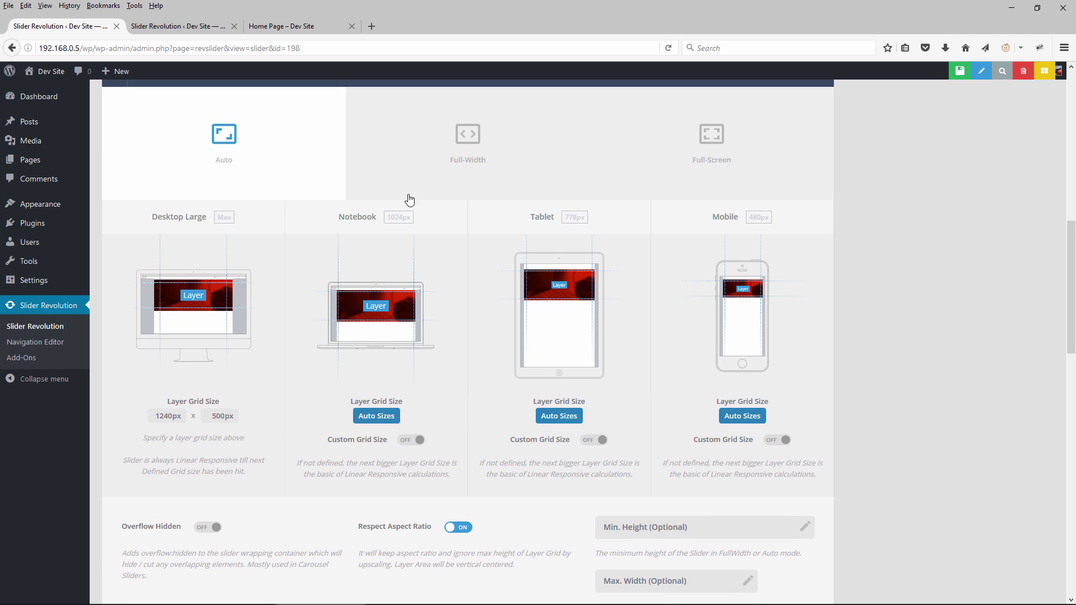
{"action": "left_click", "coordinate": [425, 170]}
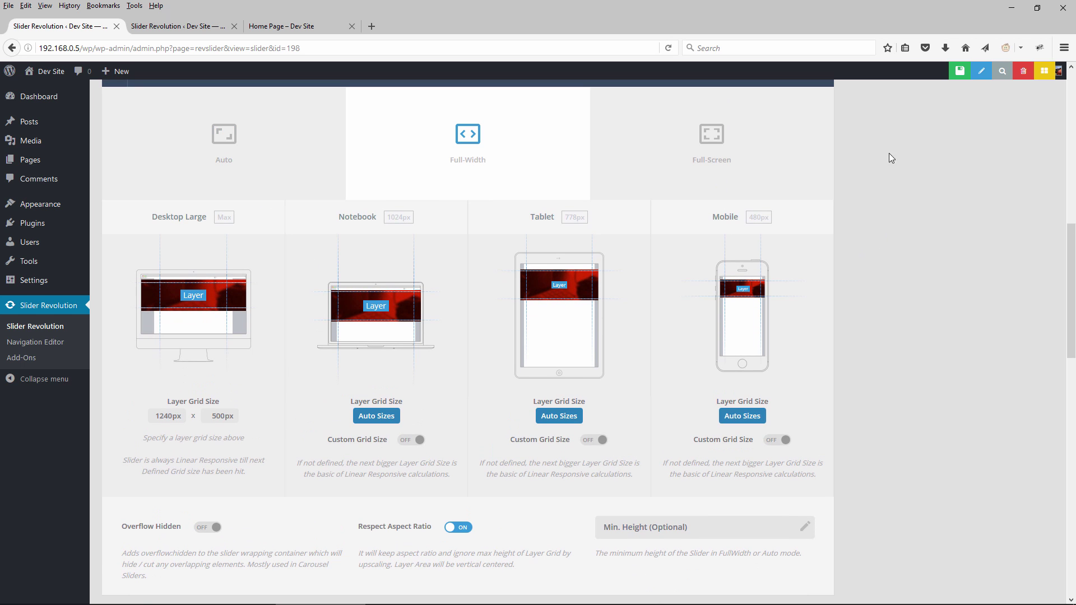
{"action": "left_click", "coordinate": [954, 71]}
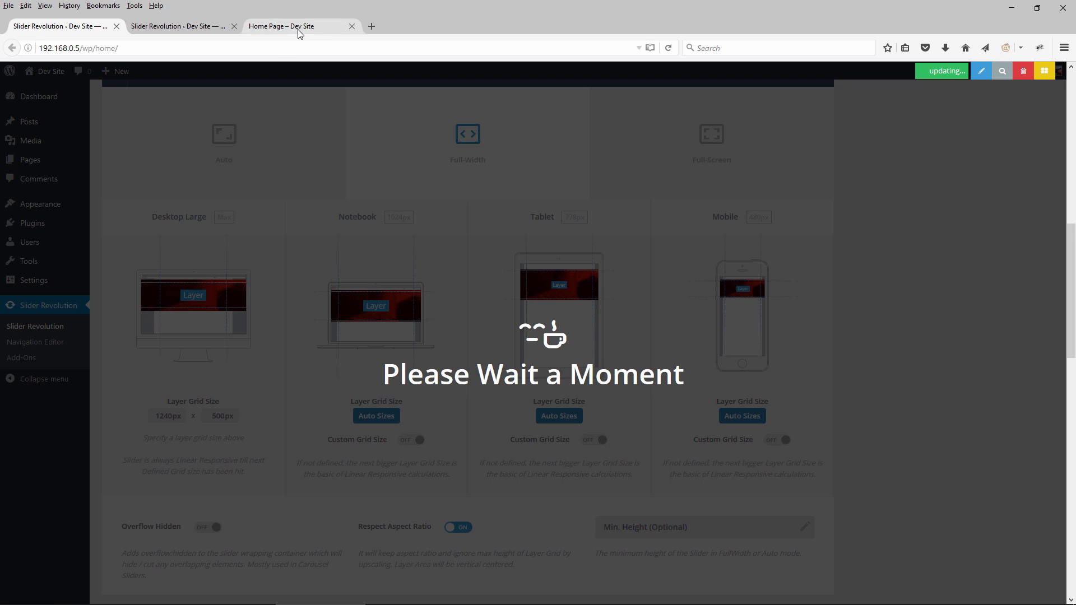
Reload the home page and view the slider in Full-Width layout with Respect Aspect Ratio applied.
{"action": "left_click", "coordinate": [297, 29]}
{"action": "left_click", "coordinate": [669, 48]}
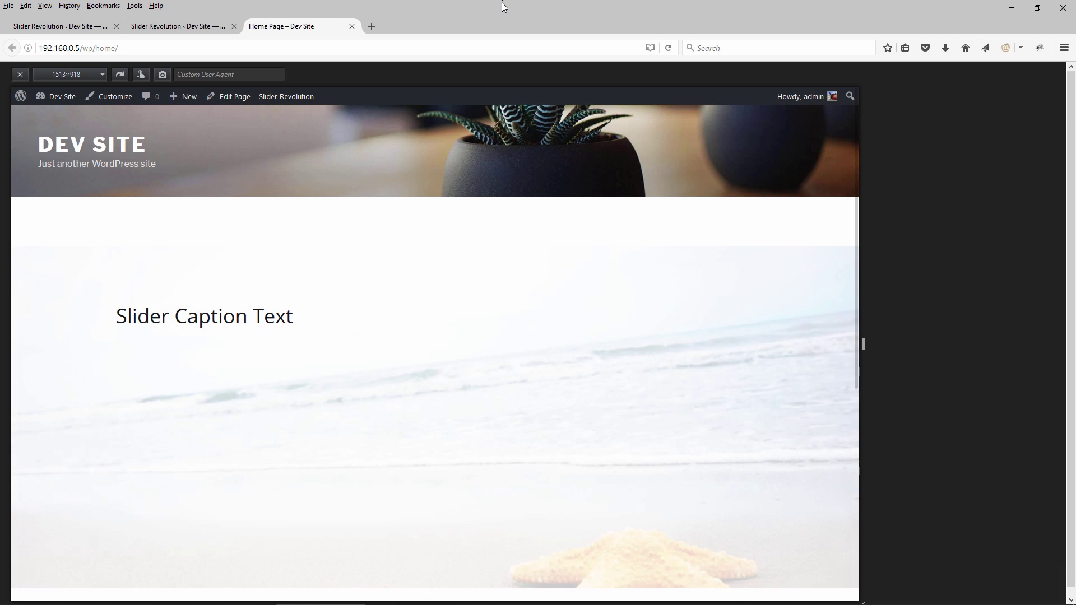
{"action": "scroll", "coordinate": [390, 296], "scroll_direction": "down", "scroll_amount": 1}
{"action": "scroll", "coordinate": [390, 295], "scroll_direction": "down", "scroll_amount": 1}
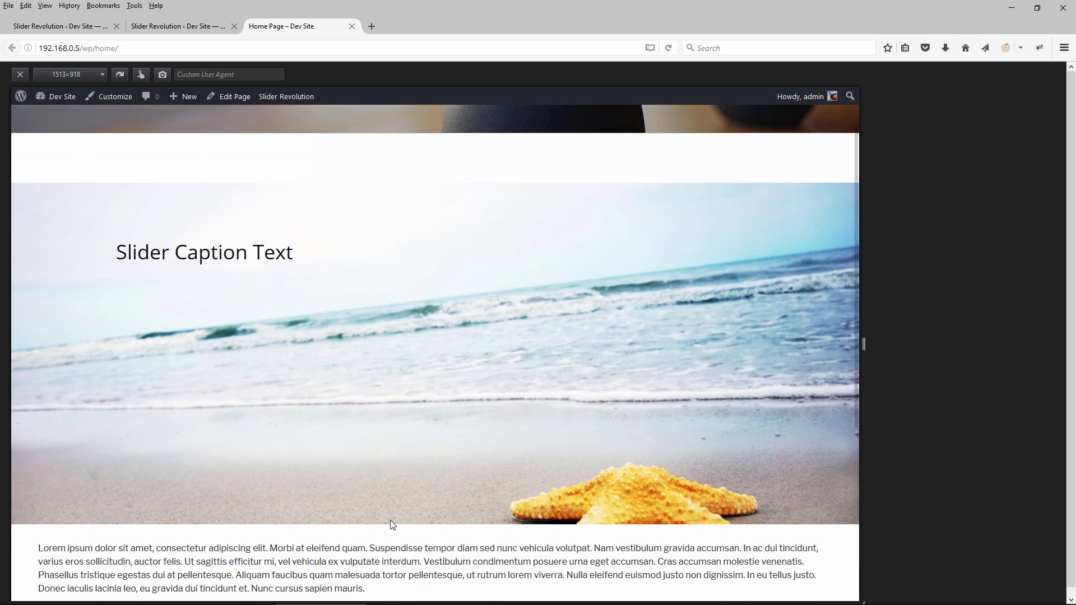
Inspect the full-width slider's background element, close the inspector, and widen the responsive preview to 1838 px.
{"action": "right_click", "coordinate": [387, 318]}
{"action": "left_click", "coordinate": [435, 444]}
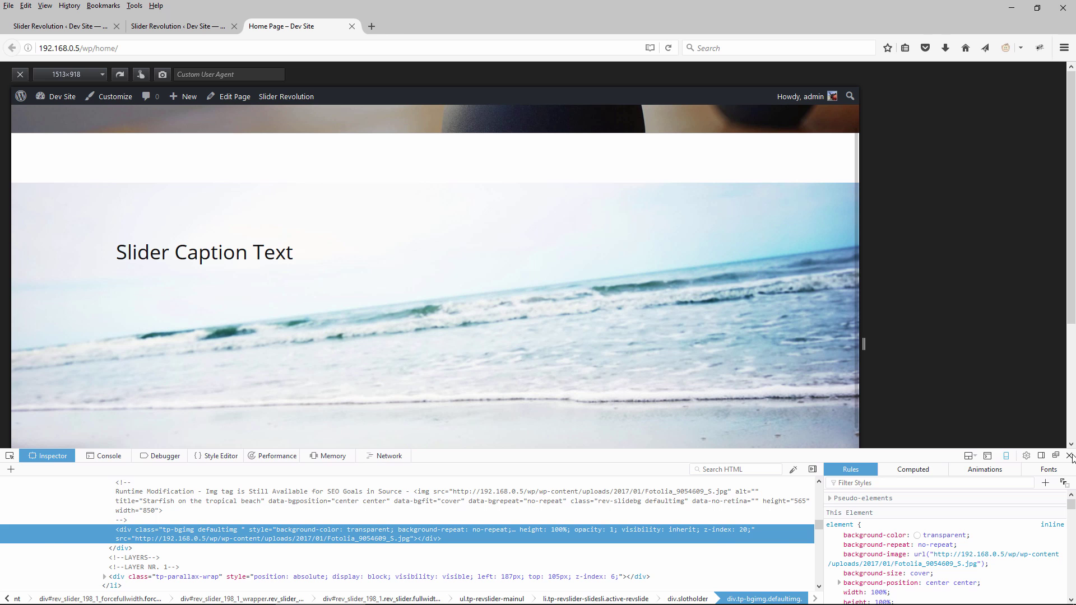
{"action": "left_click", "coordinate": [1070, 455]}
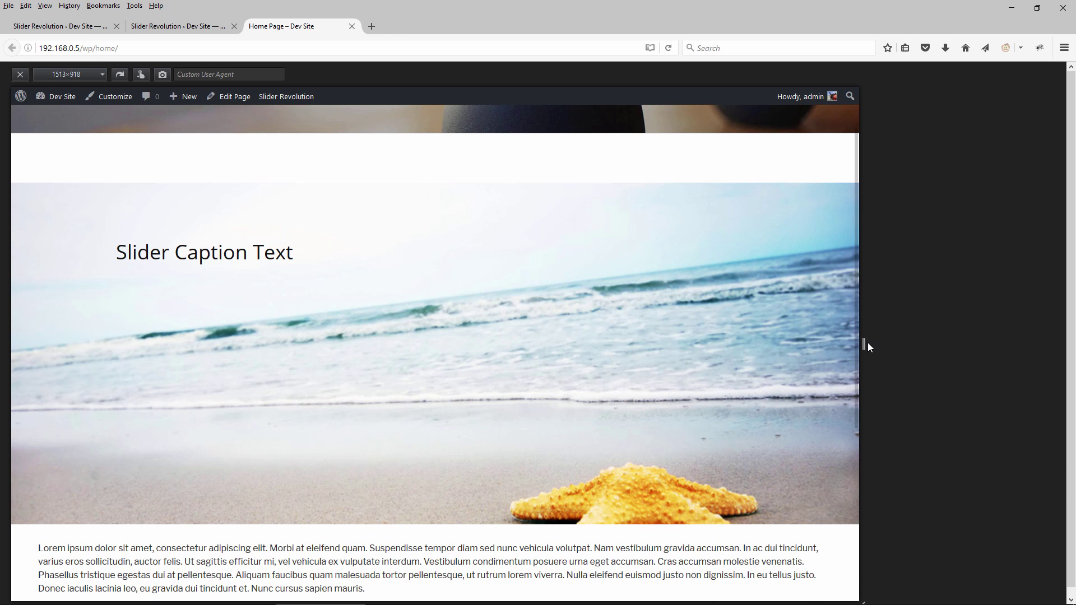
{"action": "left_click_drag", "start_coordinate": [874, 343], "coordinate": [1046, 349]}
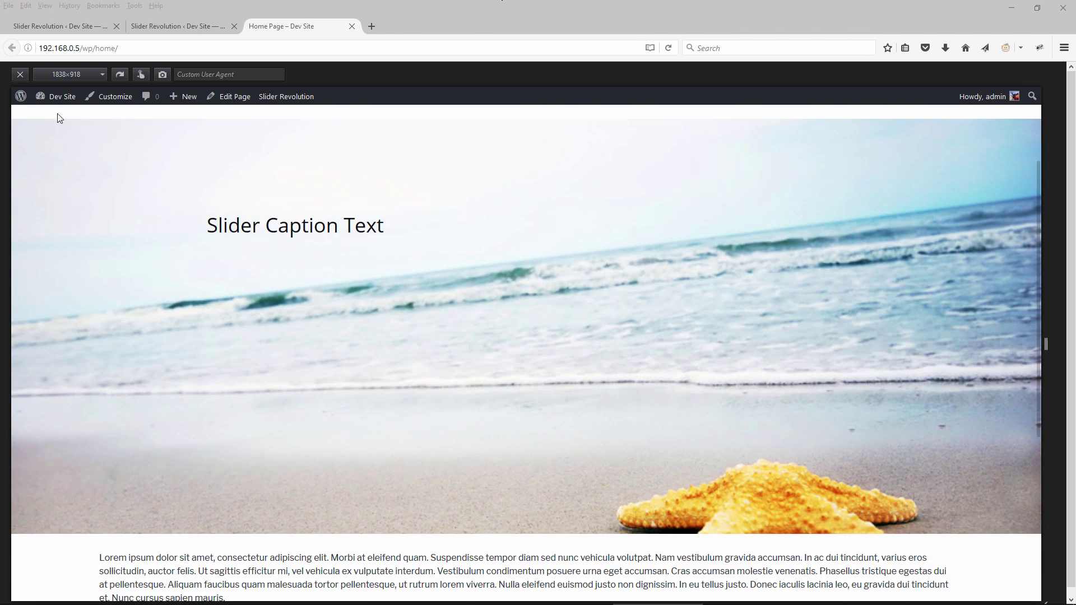
Turn off Respect Aspect Ratio and set the slide layout back to Auto in the slider settings.
{"action": "left_click", "coordinate": [61, 29]}
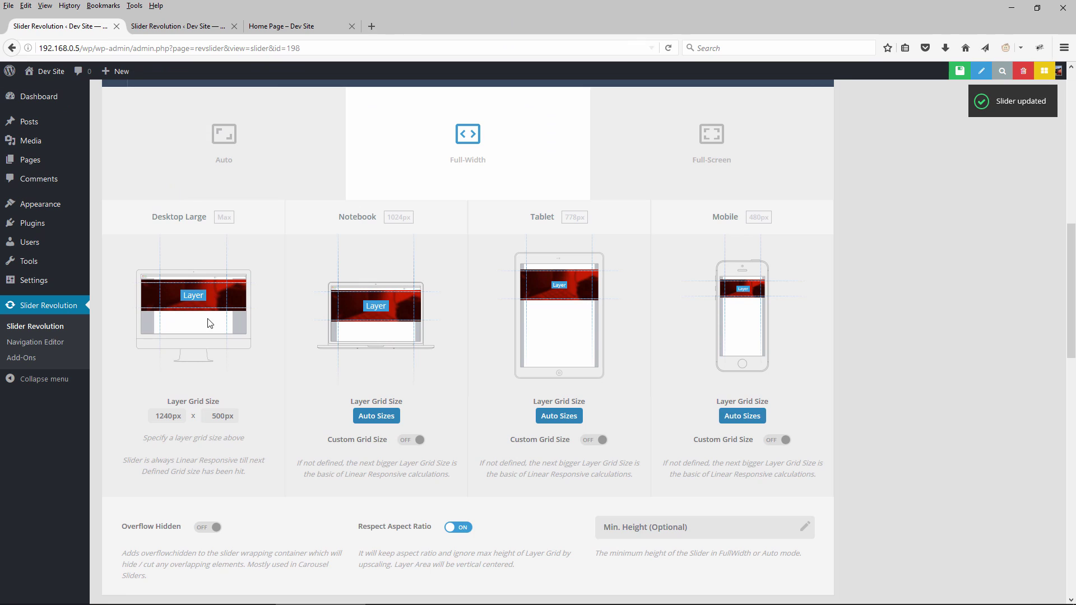
{"action": "left_click", "coordinate": [454, 530]}
{"action": "left_click", "coordinate": [236, 178]}
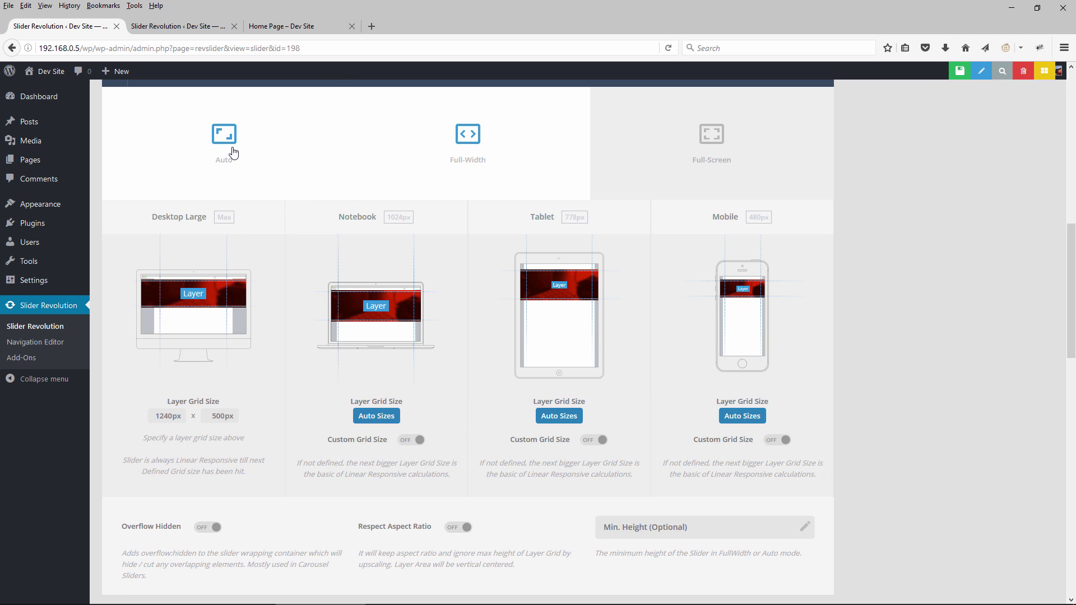
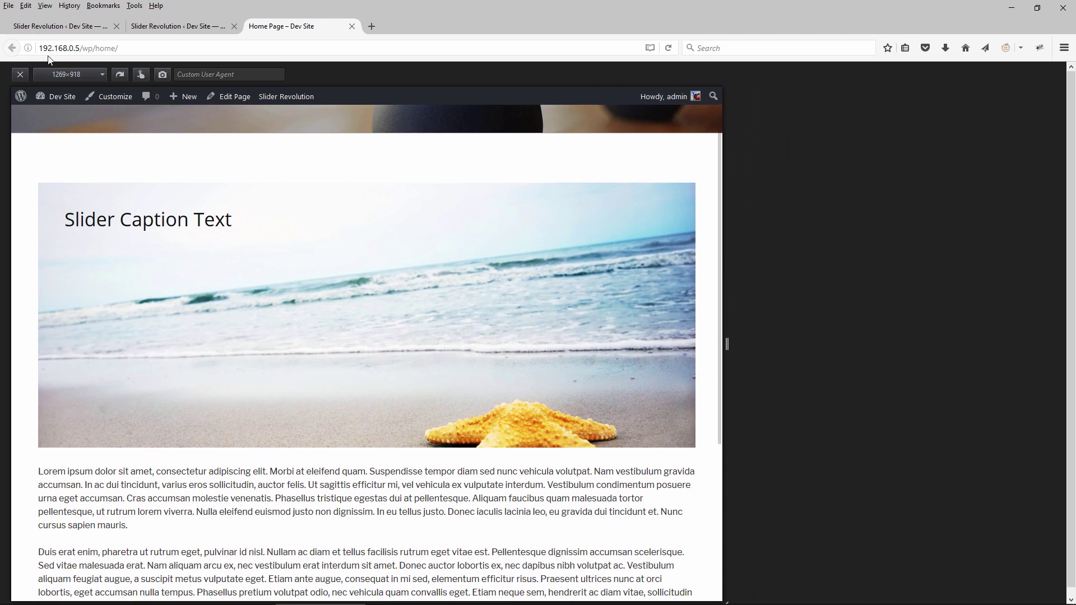
Check the Desktop Large layer grid width in the Slide Layout settings and return to the home page preview.
{"action": "left_click", "coordinate": [51, 27]}
{"action": "left_click", "coordinate": [168, 416]}
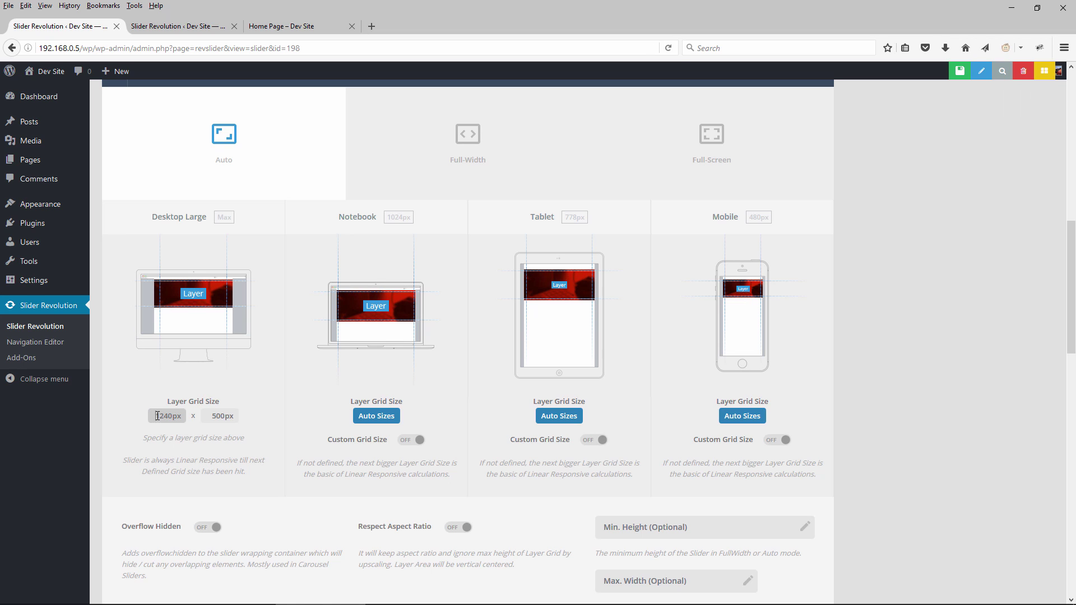
{"action": "double_click", "coordinate": [175, 416]}
{"action": "left_click", "coordinate": [257, 382]}
{"action": "left_click", "coordinate": [275, 28]}
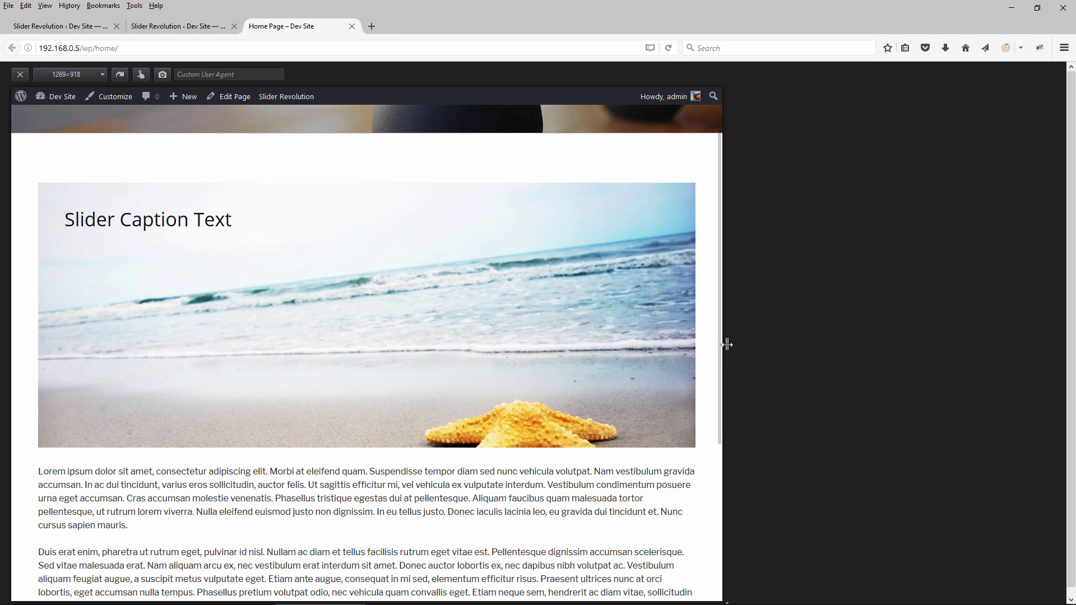
Resize the responsive home page preview to 1366, 1219 and 357 px wide to compare how the slider and caption scale.
{"action": "left_click_drag", "start_coordinate": [727, 345], "coordinate": [781, 342]}
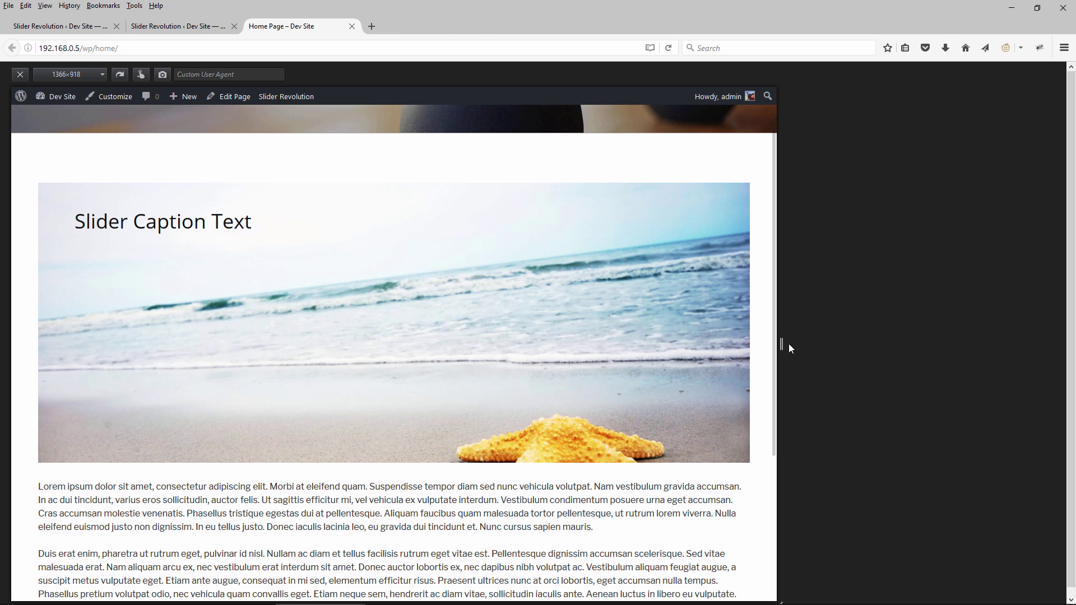
{"action": "left_click_drag", "start_coordinate": [785, 343], "coordinate": [699, 344]}
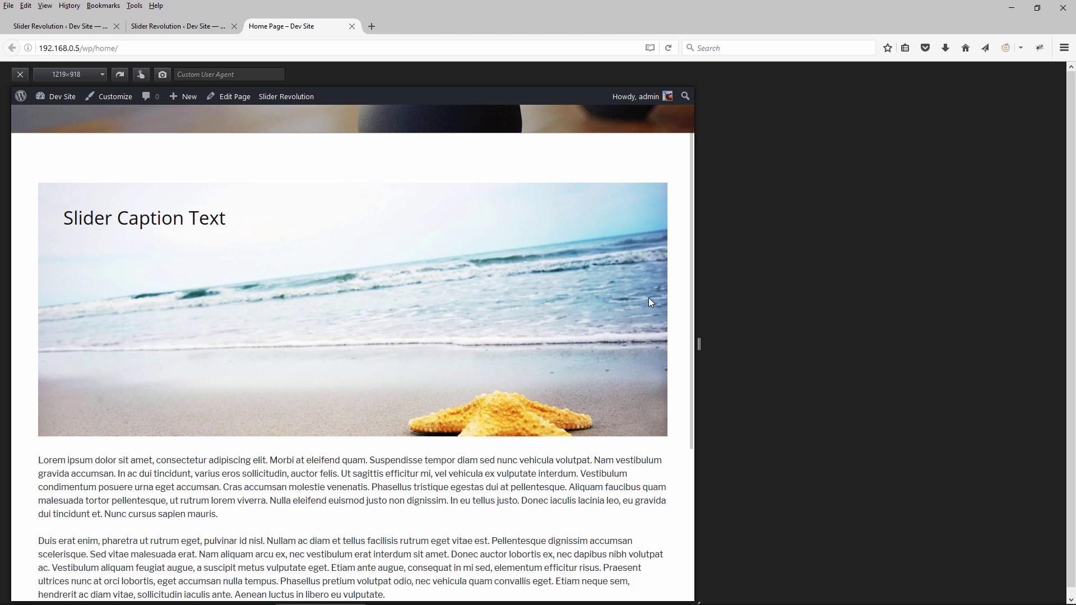
{"action": "left_click_drag", "start_coordinate": [699, 343], "coordinate": [216, 291]}
{"action": "scroll", "coordinate": [84, 235], "scroll_direction": "up", "scroll_amount": 3}
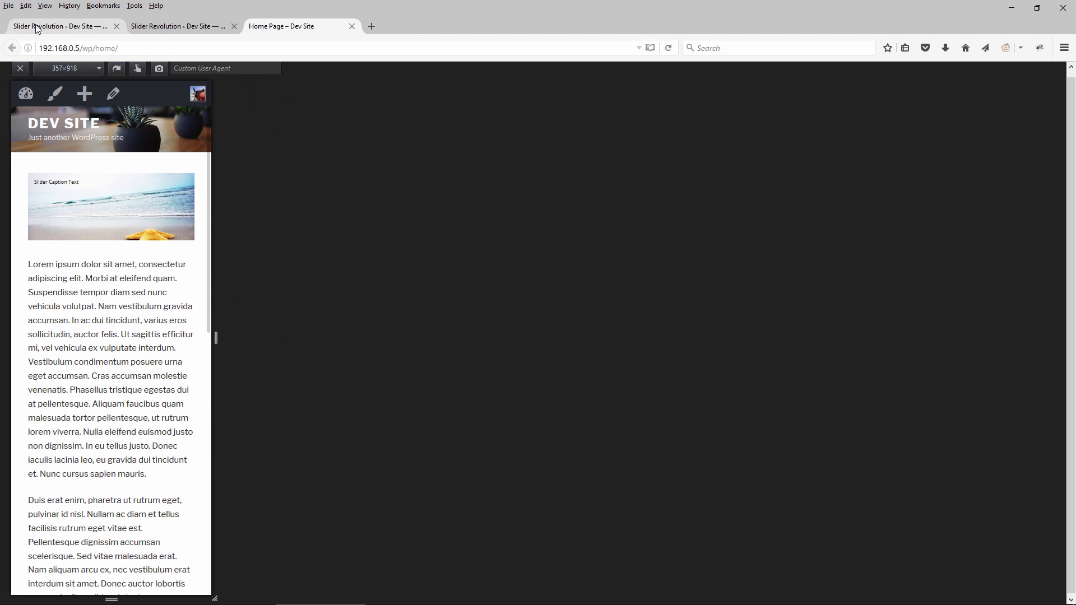
Set the slider's minimum height to 320, save the slider and reload the home page preview.
{"action": "left_click", "coordinate": [37, 28]}
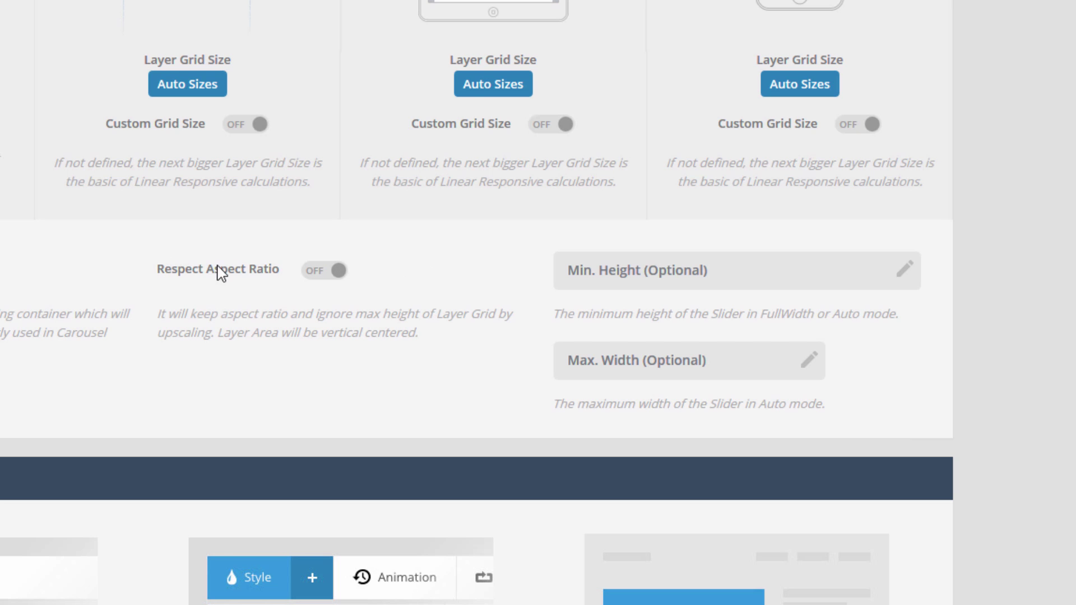
{"action": "left_click", "coordinate": [634, 270]}
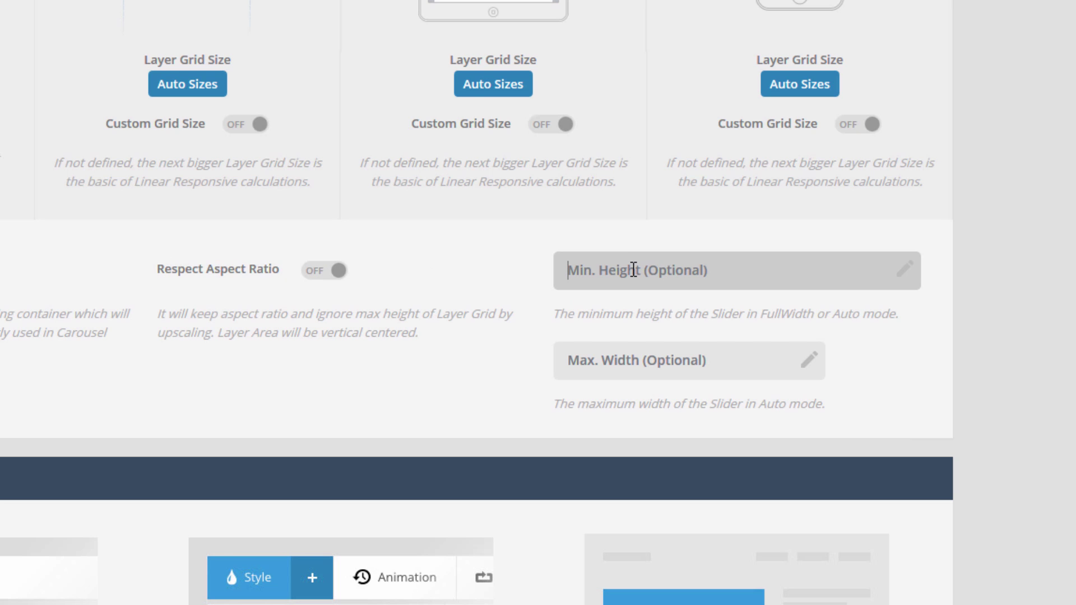
{"action": "type", "text": "320"}
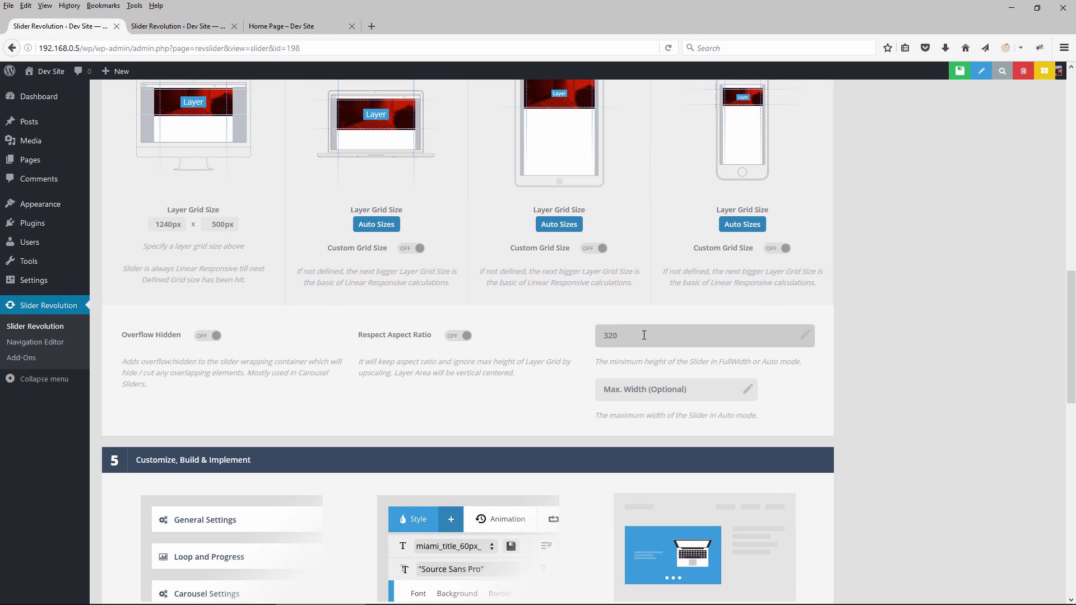
{"action": "left_click", "coordinate": [959, 71]}
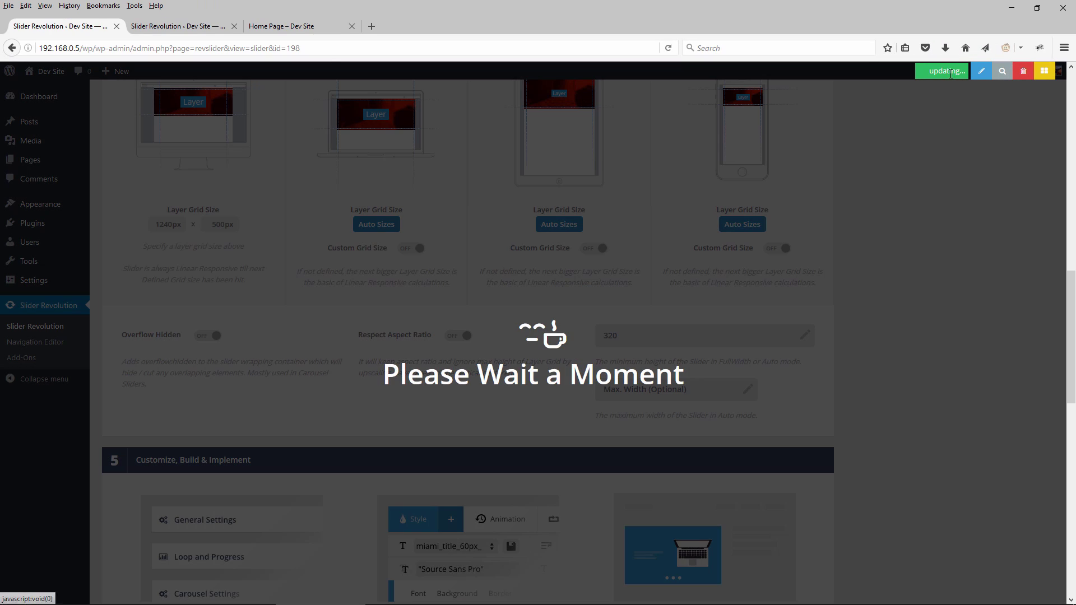
{"action": "left_click", "coordinate": [286, 28]}
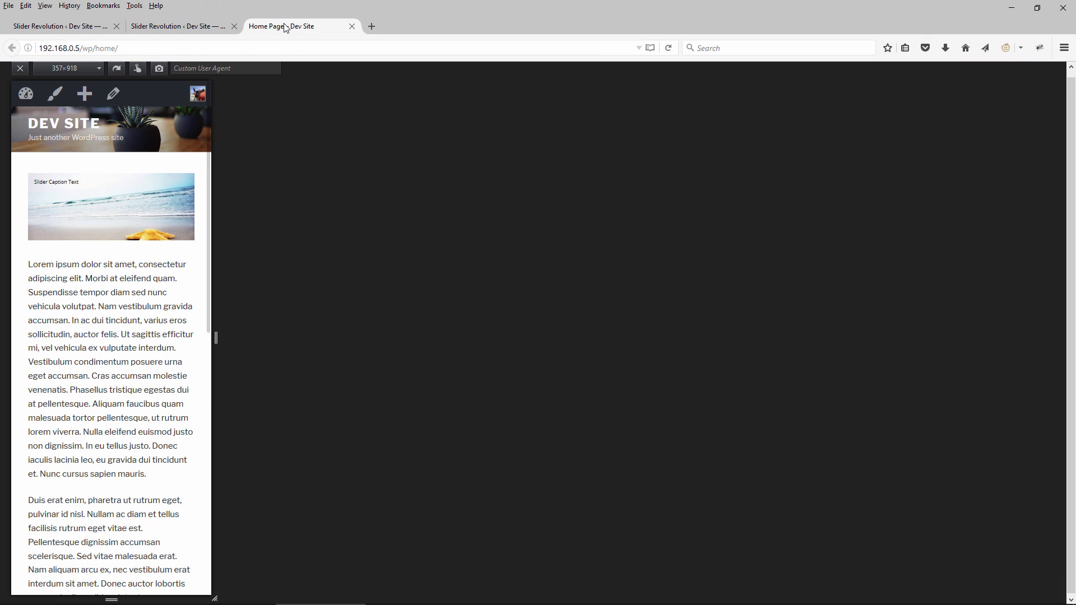
{"action": "left_click", "coordinate": [669, 47]}
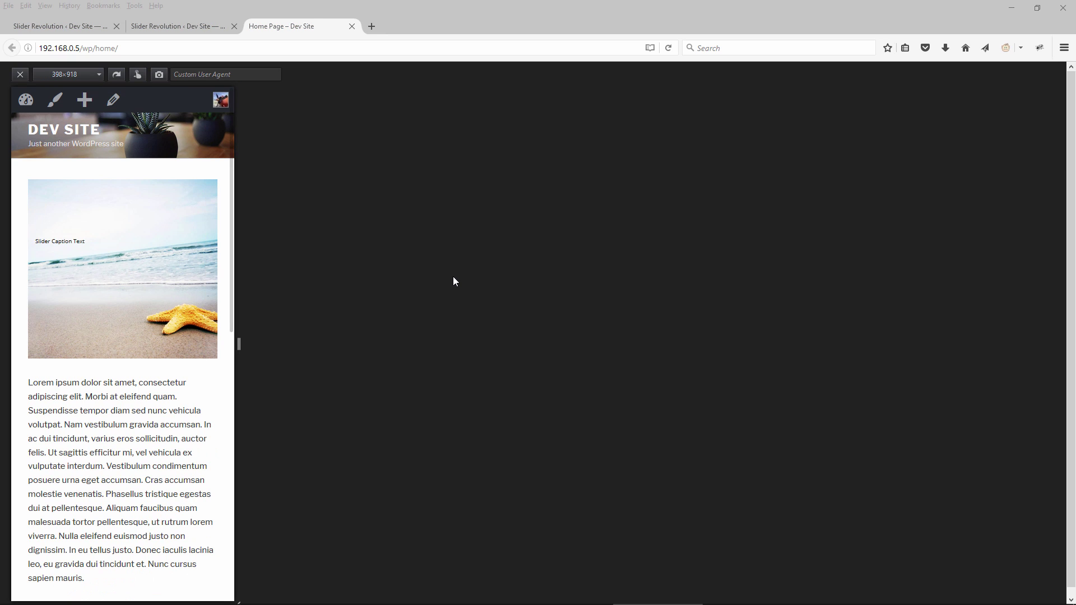
Clear the slider's minimum height, save the slider and reload the home page preview.
{"action": "key", "text": "ctrl+Tab"}
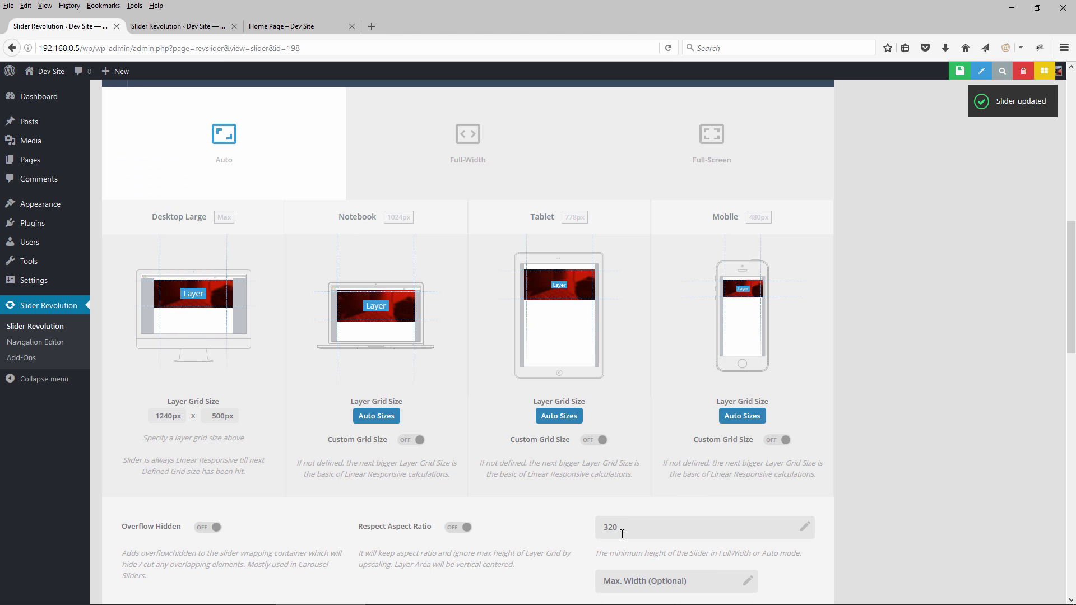
{"action": "left_click", "coordinate": [622, 534]}
{"action": "key", "text": "BackSpace"}
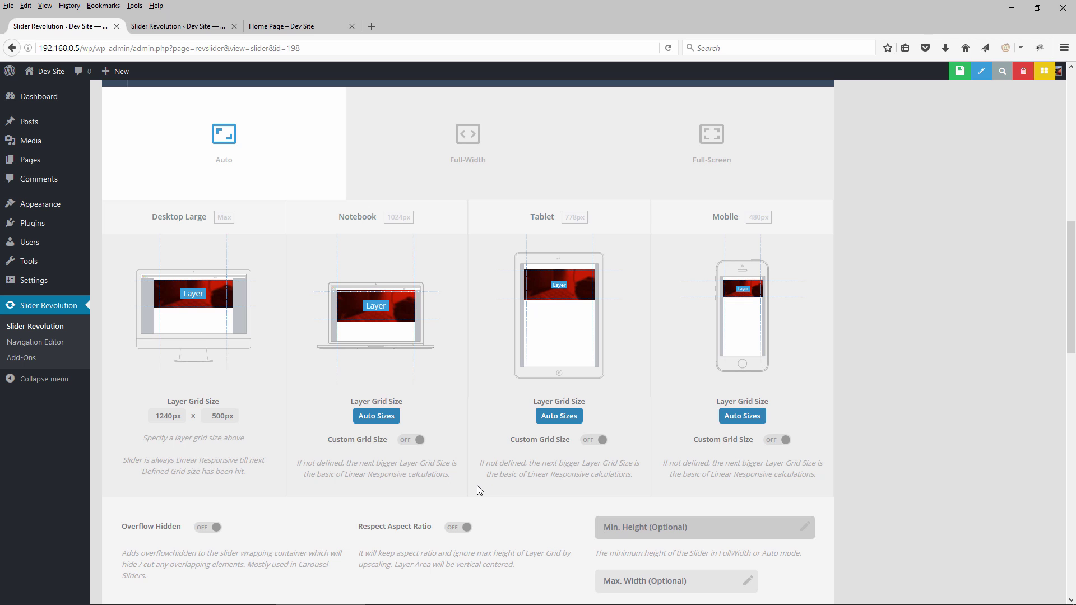
{"action": "left_click", "coordinate": [184, 407]}
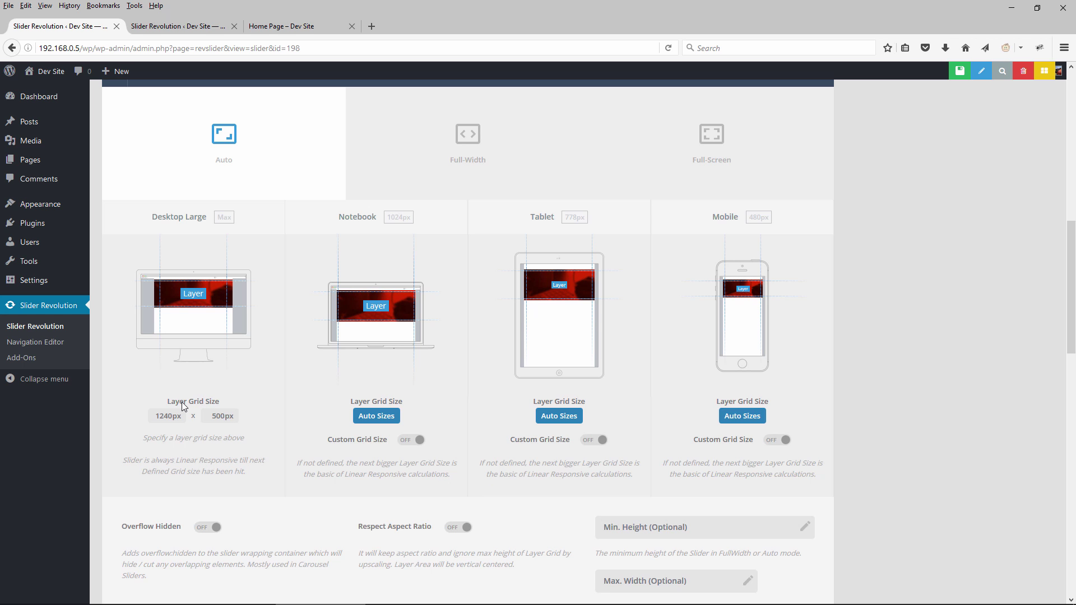
{"action": "left_click", "coordinate": [960, 71]}
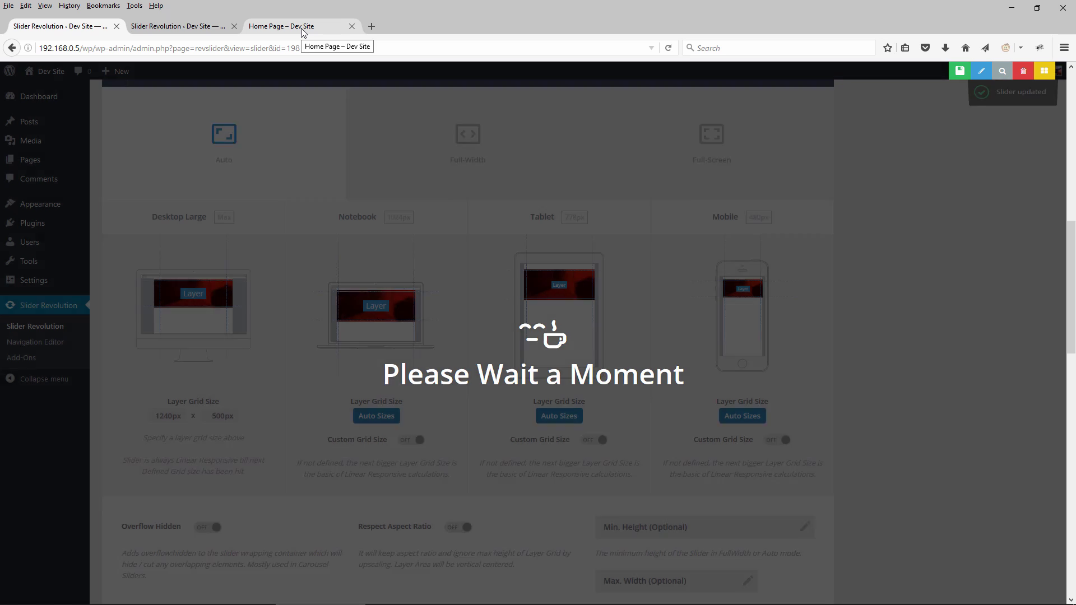
{"action": "left_click", "coordinate": [302, 31]}
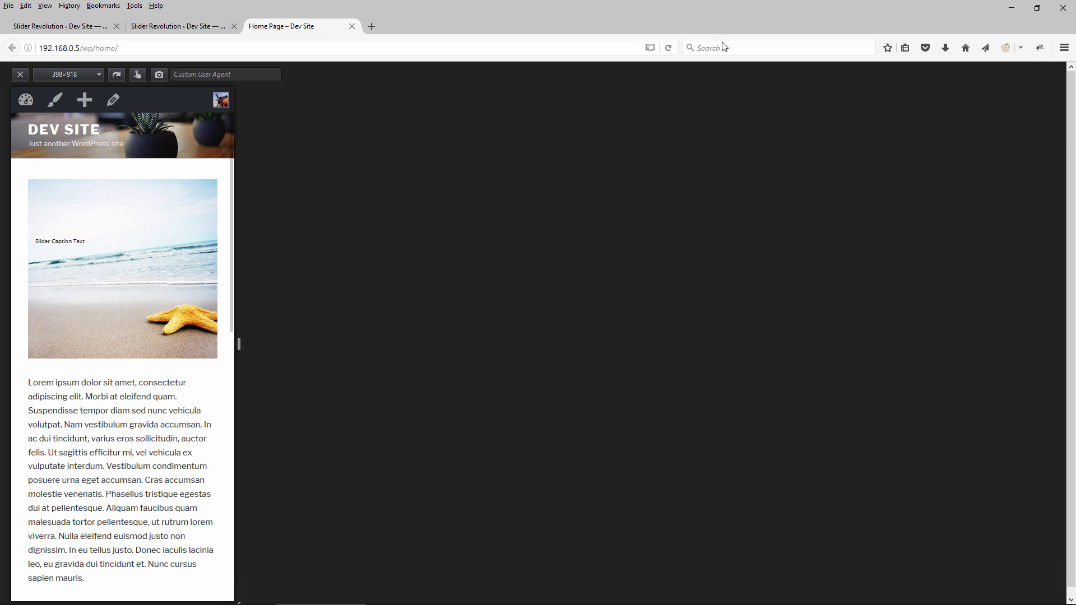
{"action": "left_click", "coordinate": [669, 48]}
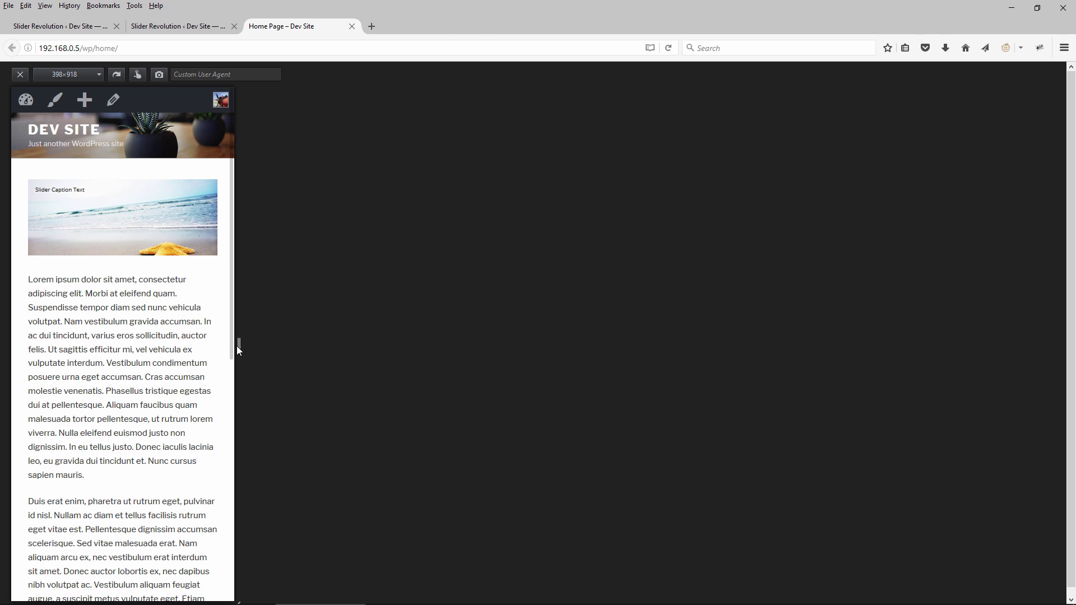
Widen the responsive preview to 472 px and 1697 px, and inspect the slider caption's font rules.
{"action": "left_click_drag", "start_coordinate": [239, 345], "coordinate": [280, 344]}
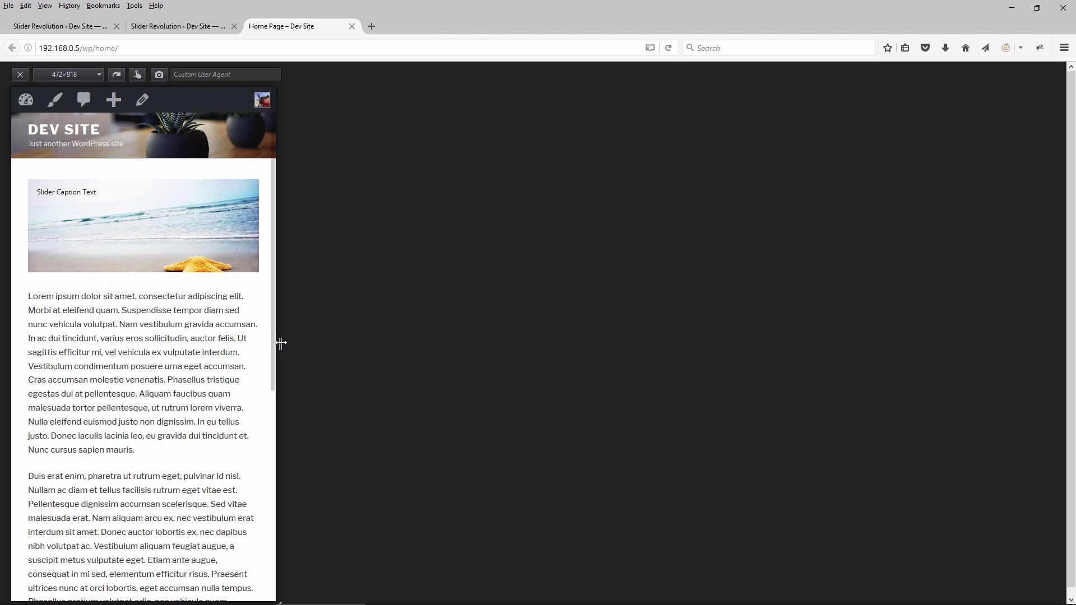
{"action": "left_click_drag", "start_coordinate": [281, 343], "coordinate": [968, 345]}
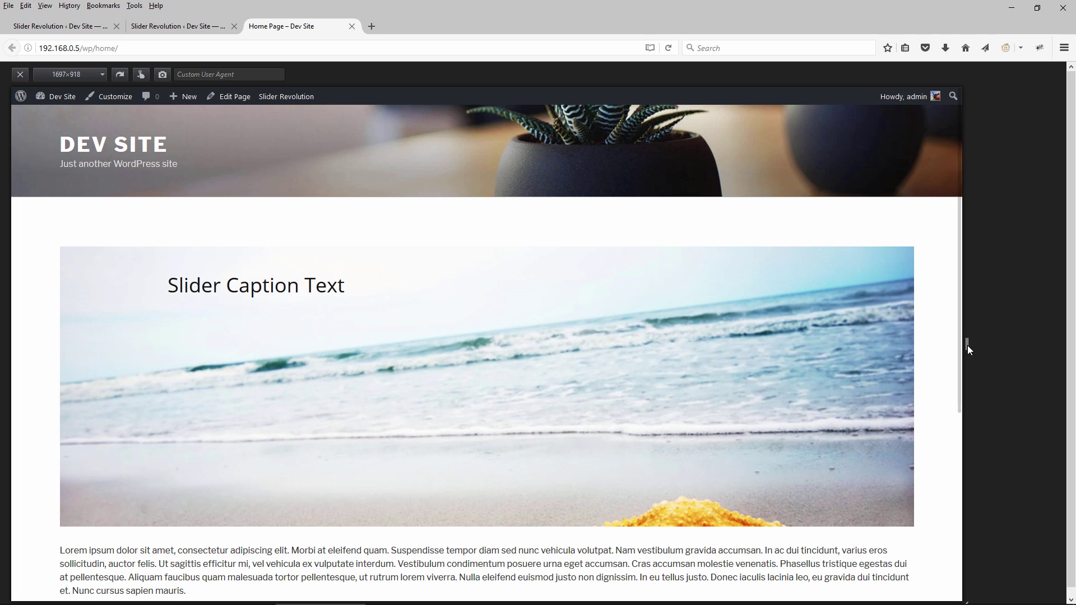
{"action": "right_click", "coordinate": [257, 283]}
{"action": "left_click", "coordinate": [317, 408]}
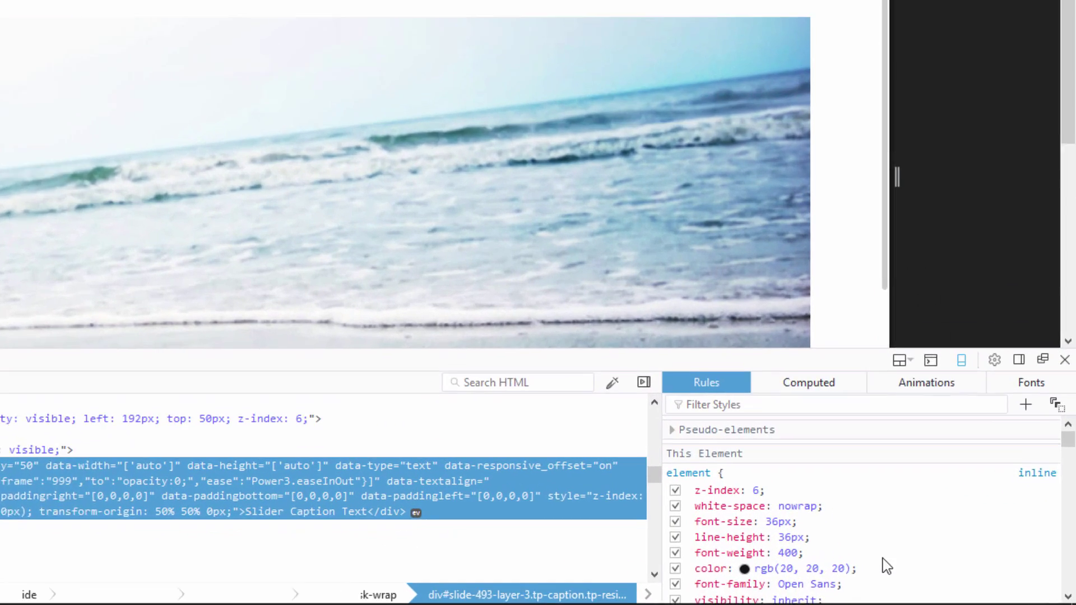
{"action": "scroll", "coordinate": [823, 528], "scroll_direction": "down", "scroll_amount": 1}
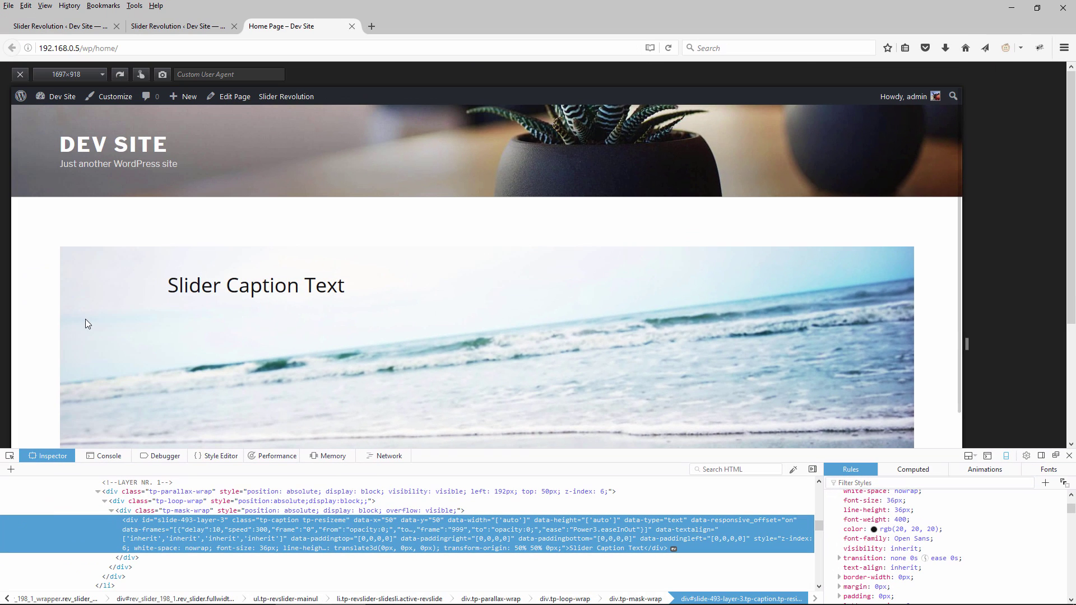
Check the caption layer's font size in the slide editor, return to the home page and close the inspector.
{"action": "left_click", "coordinate": [199, 28]}
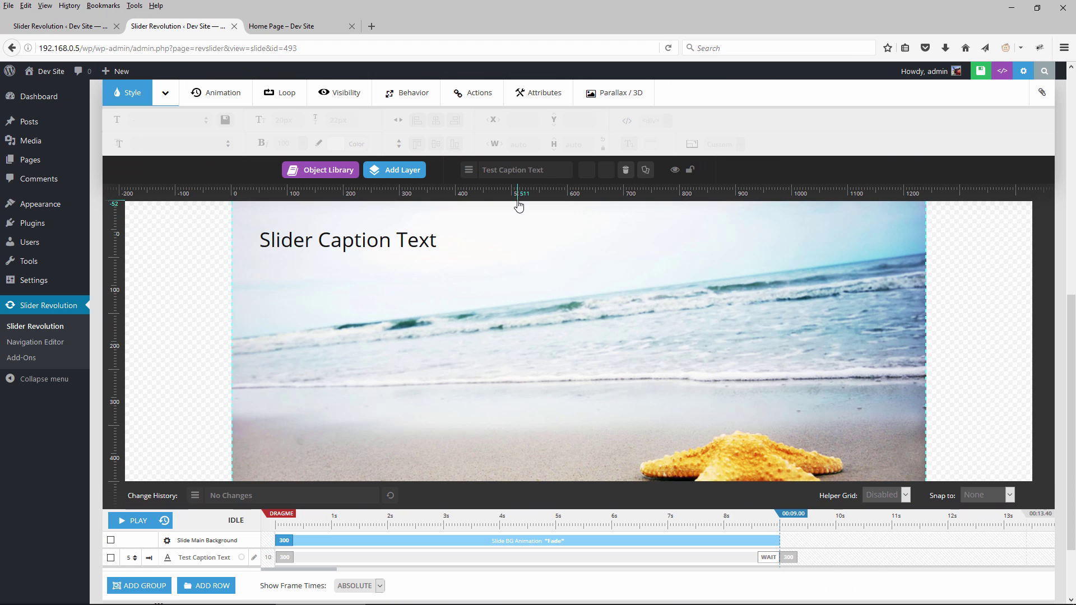
{"action": "scroll", "coordinate": [504, 314], "scroll_direction": "up", "scroll_amount": 1}
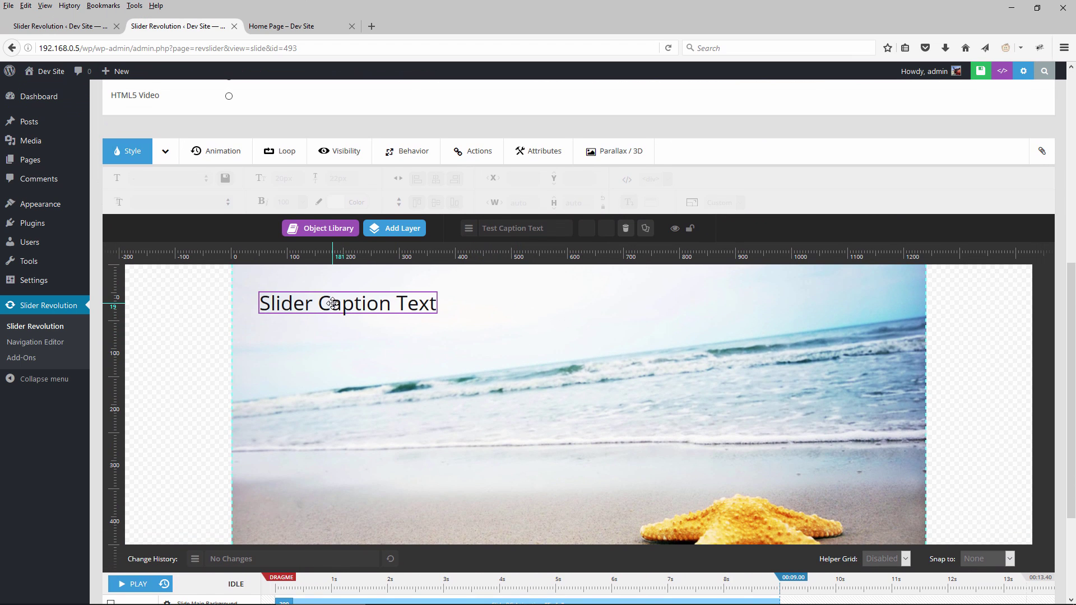
{"action": "left_click", "coordinate": [332, 303]}
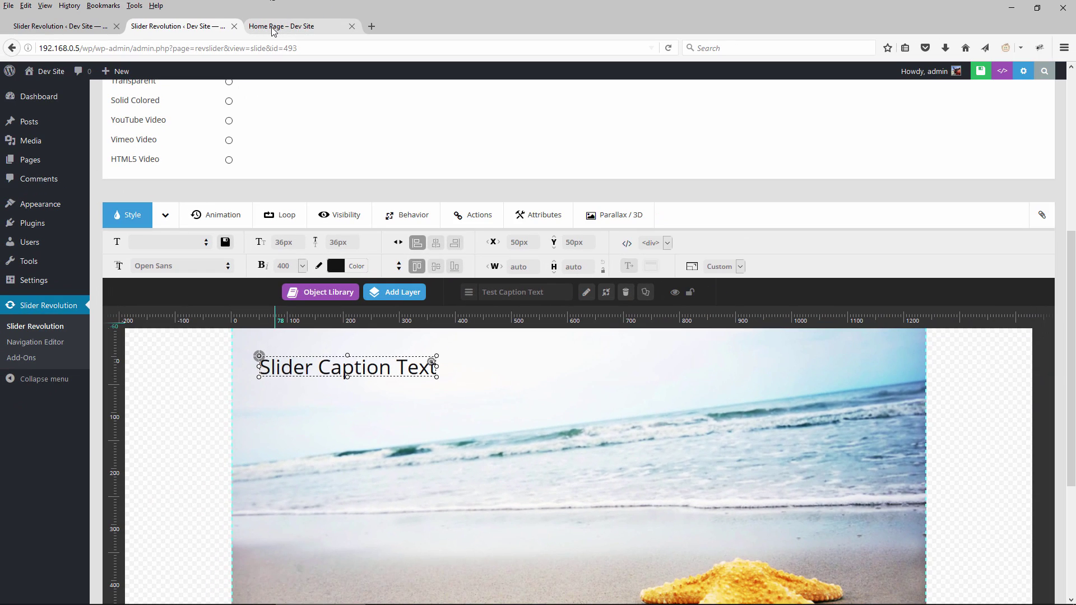
{"action": "left_click", "coordinate": [273, 28]}
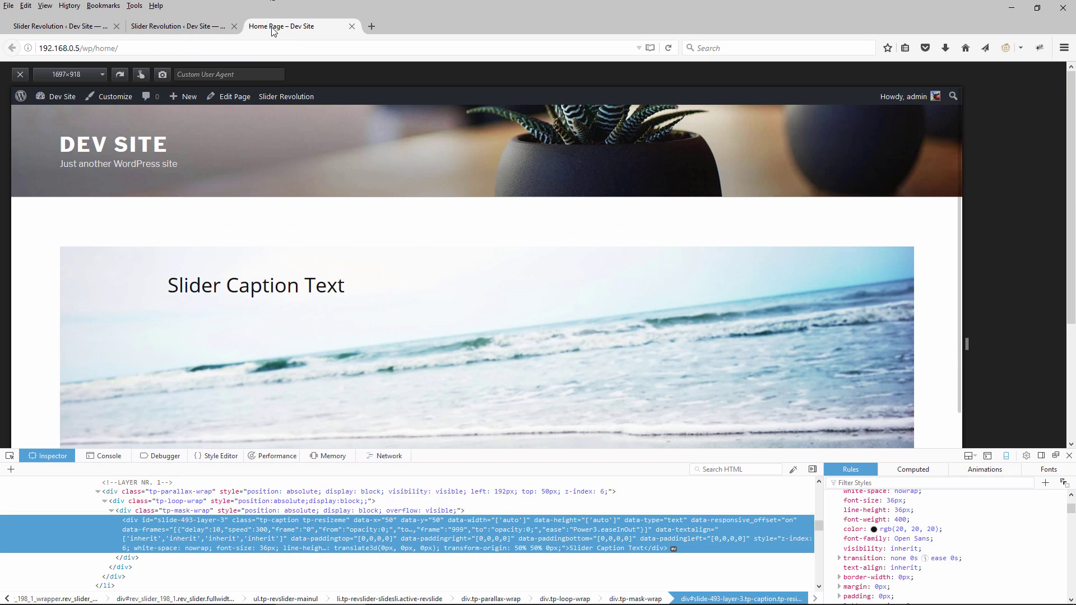
{"action": "key", "text": "F12"}
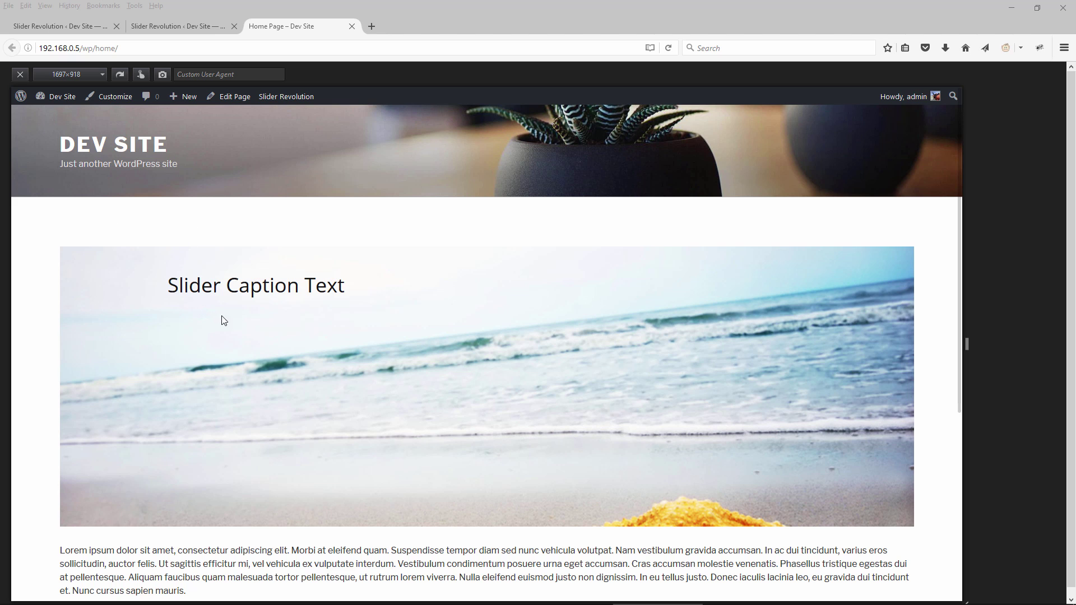
Check the Desktop Large layer grid width in the slider settings and return to the home page preview.
{"action": "left_click", "coordinate": [48, 27]}
{"action": "left_click", "coordinate": [173, 415]}
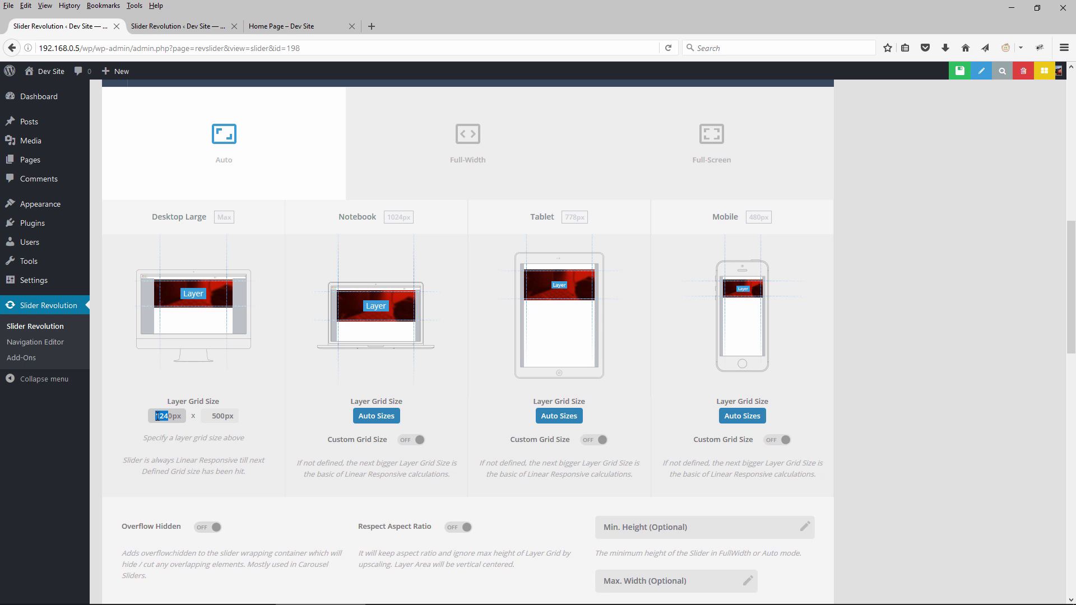
{"action": "left_click", "coordinate": [279, 26]}
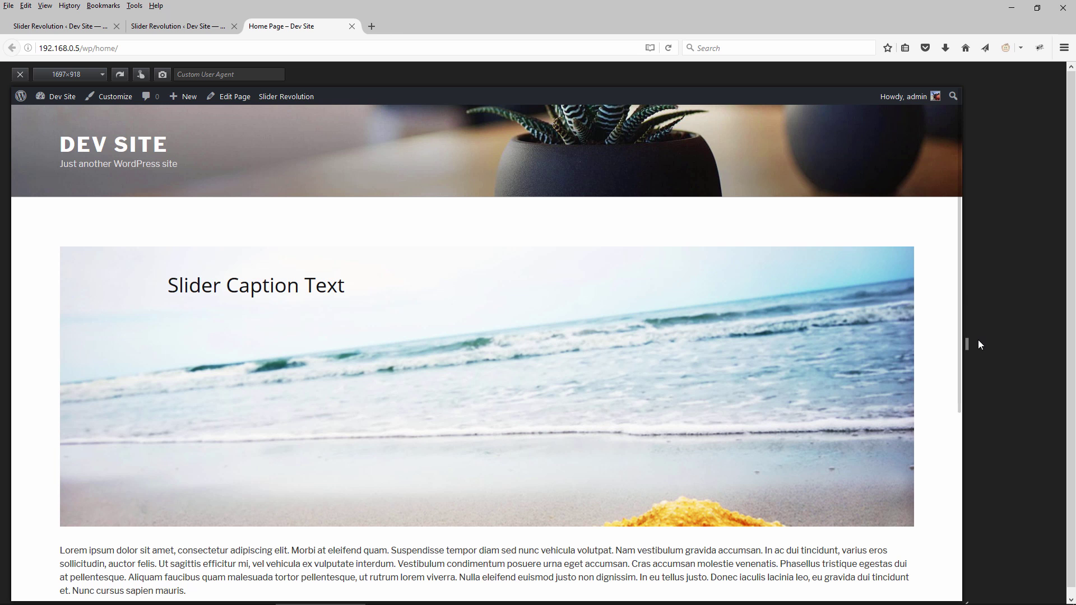
Narrow the responsive preview to 1541, 1491 and 734 px, and widen it to 1189 px to compare the caption's scaling.
{"action": "left_click_drag", "start_coordinate": [967, 342], "coordinate": [880, 341]}
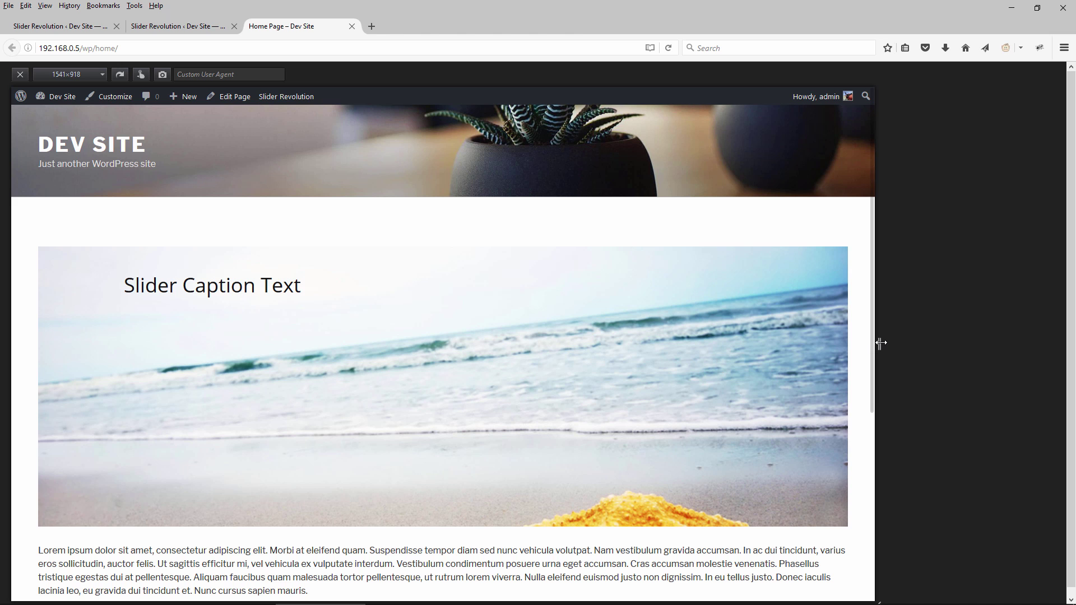
{"action": "left_click_drag", "start_coordinate": [879, 342], "coordinate": [852, 343]}
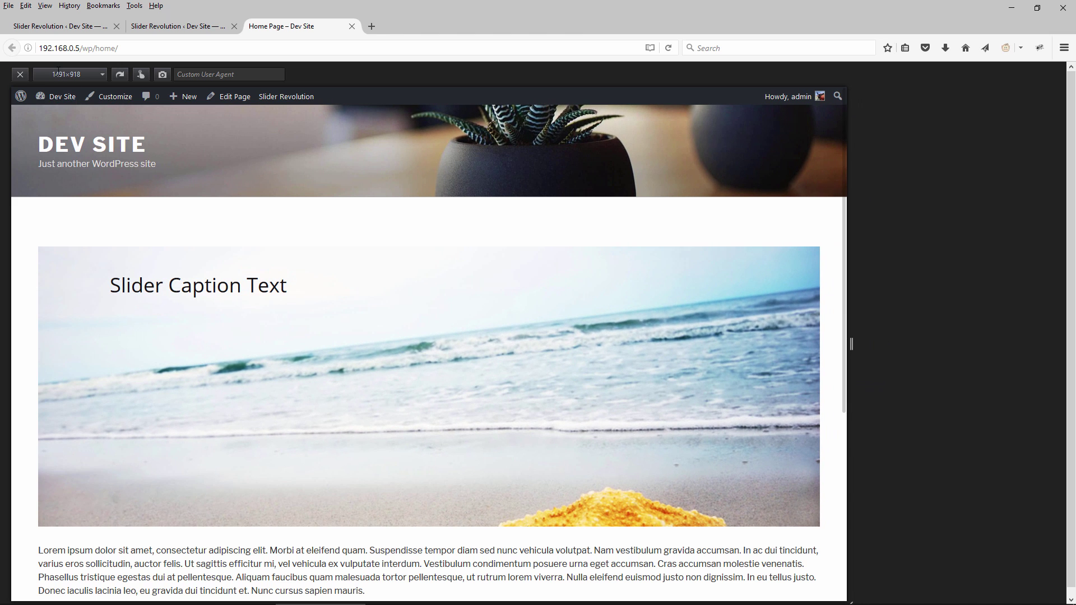
{"action": "left_click_drag", "start_coordinate": [851, 343], "coordinate": [427, 341]}
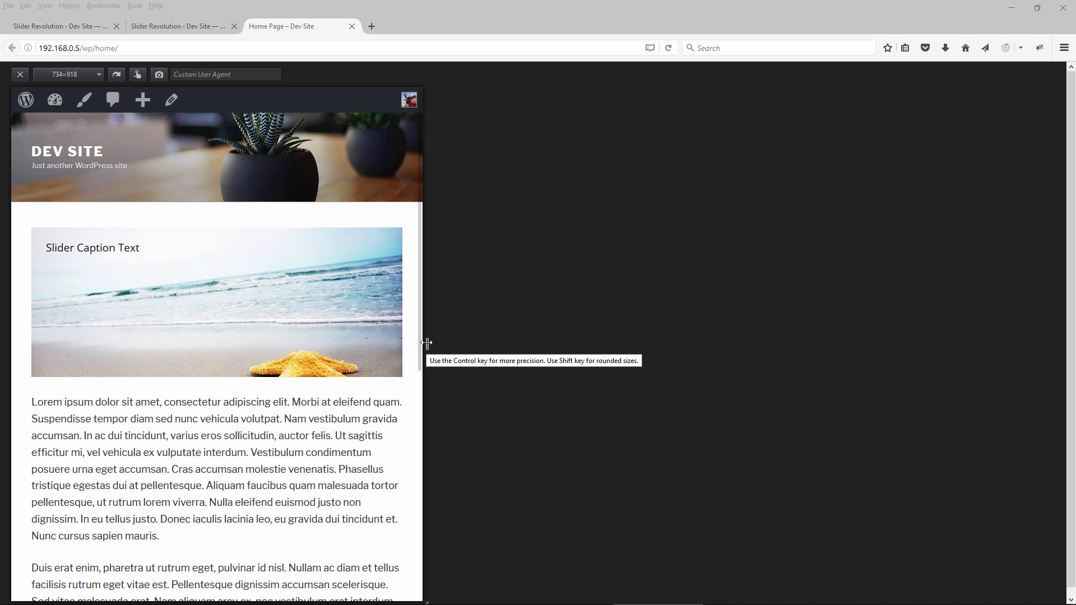
{"action": "left_click_drag", "start_coordinate": [427, 343], "coordinate": [680, 344]}
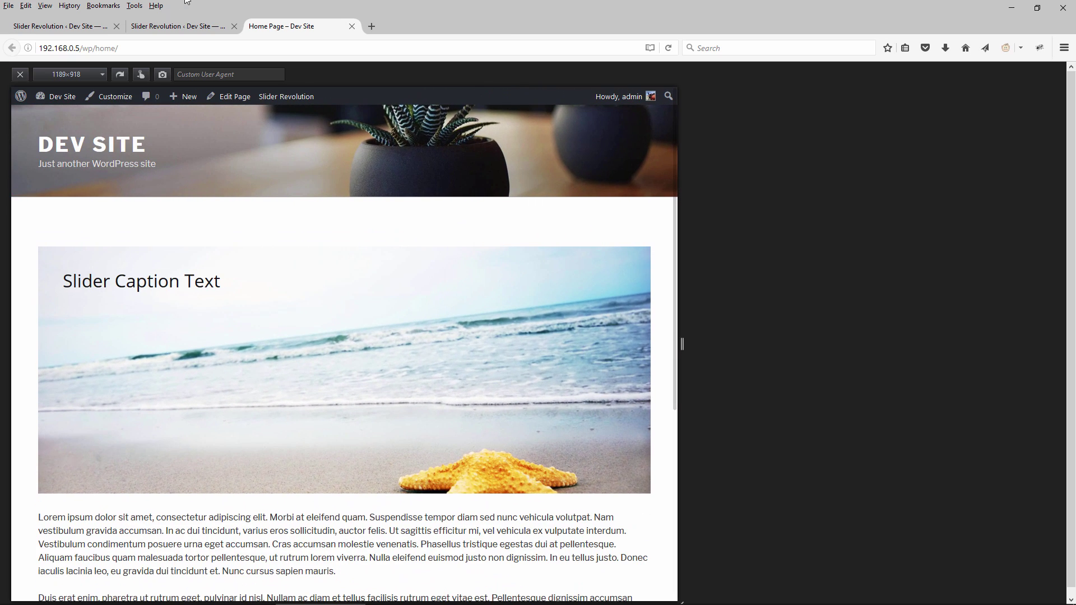
Compare the caption layer's editor style and the Desktop Large grid width with the home page preview widened to about 1240 px.
{"action": "left_click", "coordinate": [176, 26]}
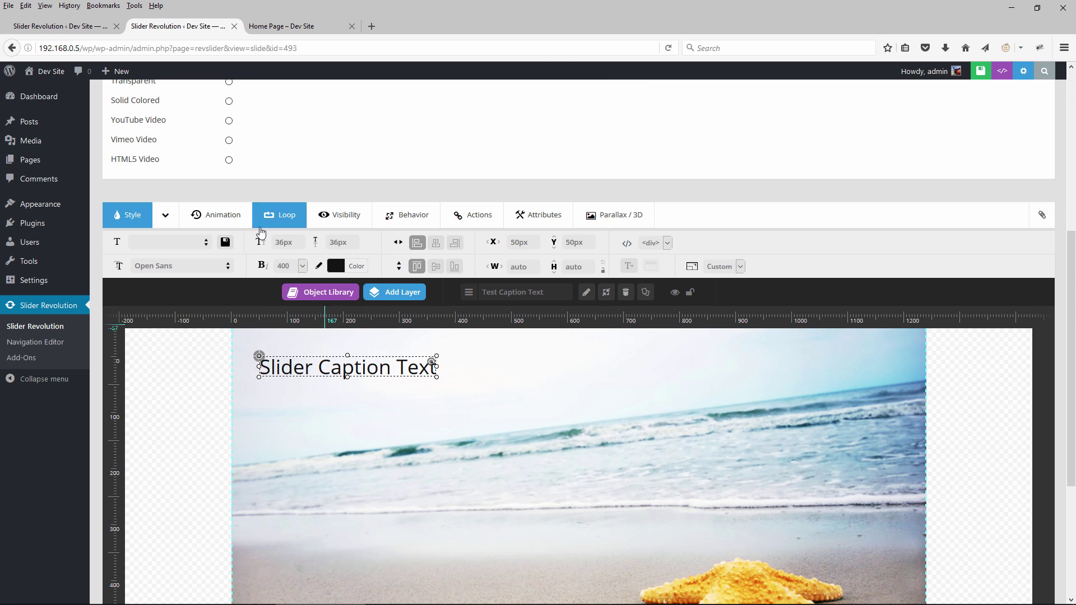
{"action": "left_click", "coordinate": [290, 28]}
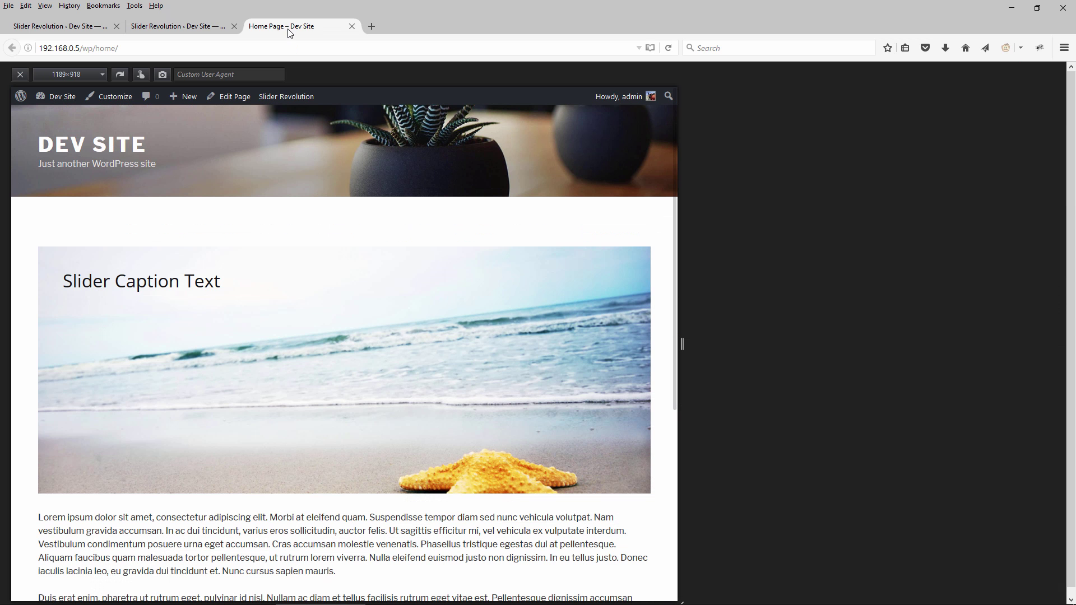
{"action": "left_click_drag", "start_coordinate": [683, 343], "coordinate": [711, 343]}
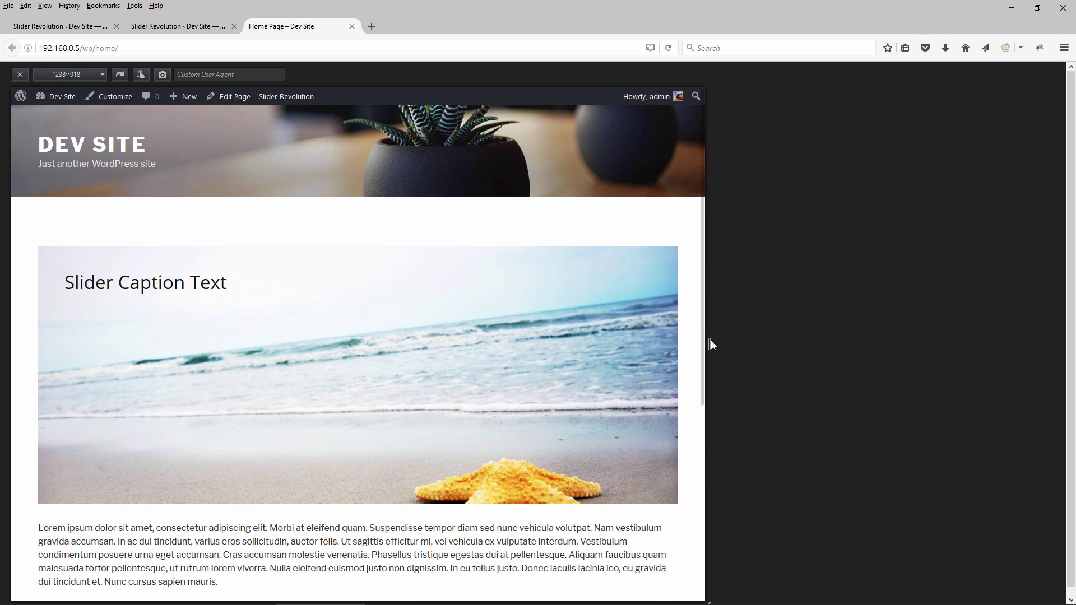
{"action": "left_click", "coordinate": [58, 27]}
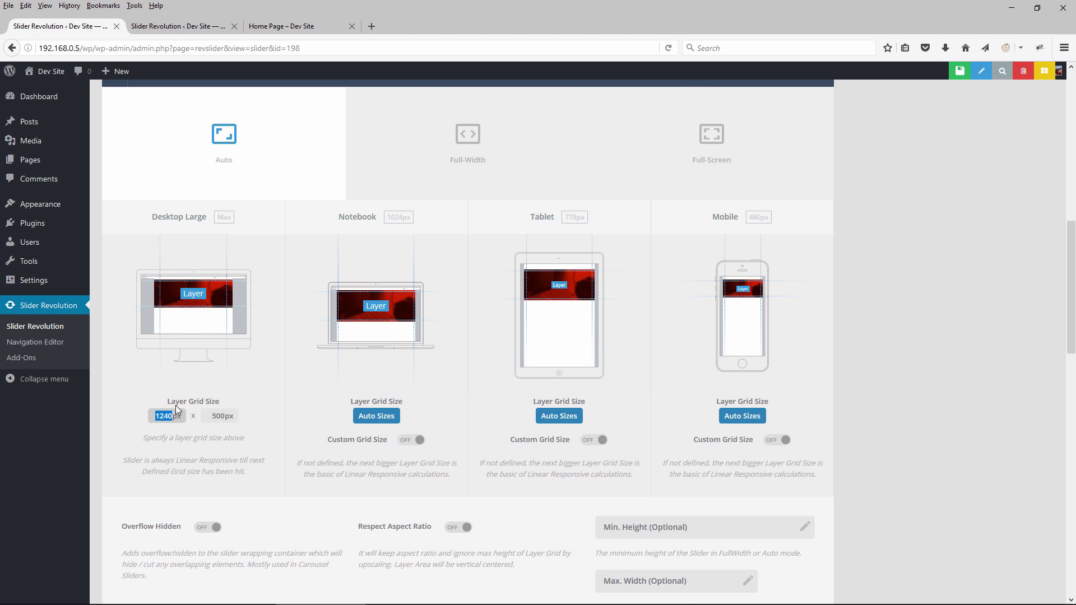
{"action": "left_click", "coordinate": [280, 26]}
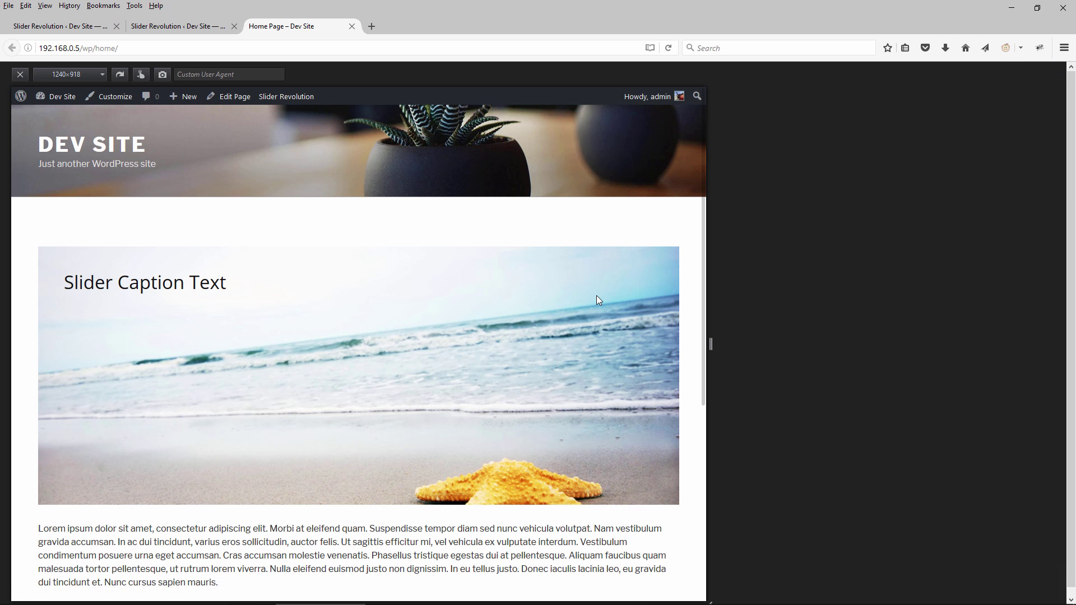
Widen the responsive preview to about 1635 px, check the caption layer in the slide editor, and narrow the preview to 951 px.
{"action": "left_click_drag", "start_coordinate": [710, 344], "coordinate": [930, 351]}
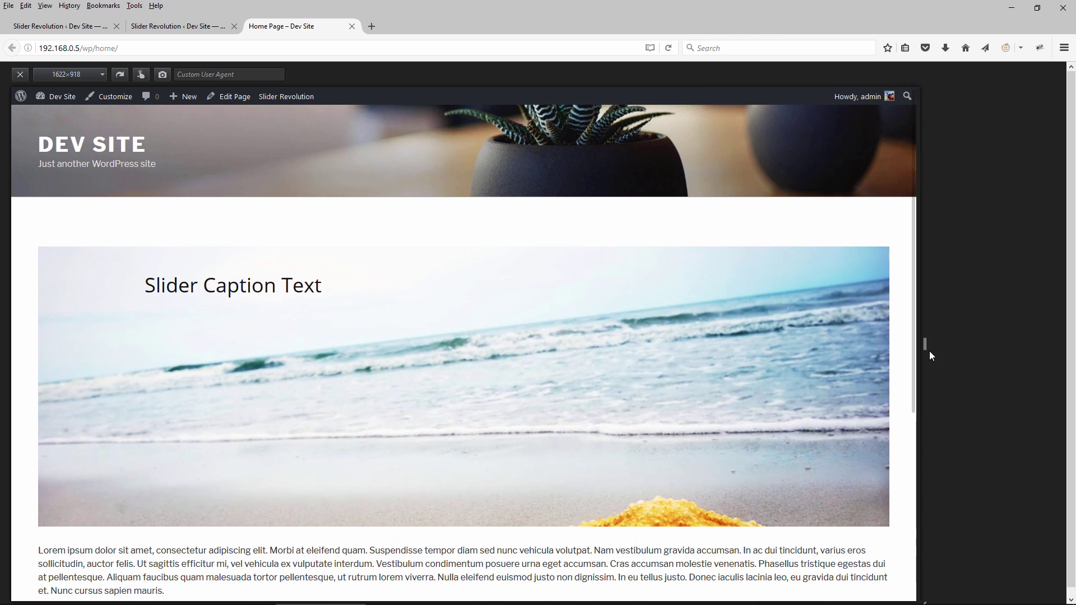
{"action": "left_click", "coordinate": [209, 23]}
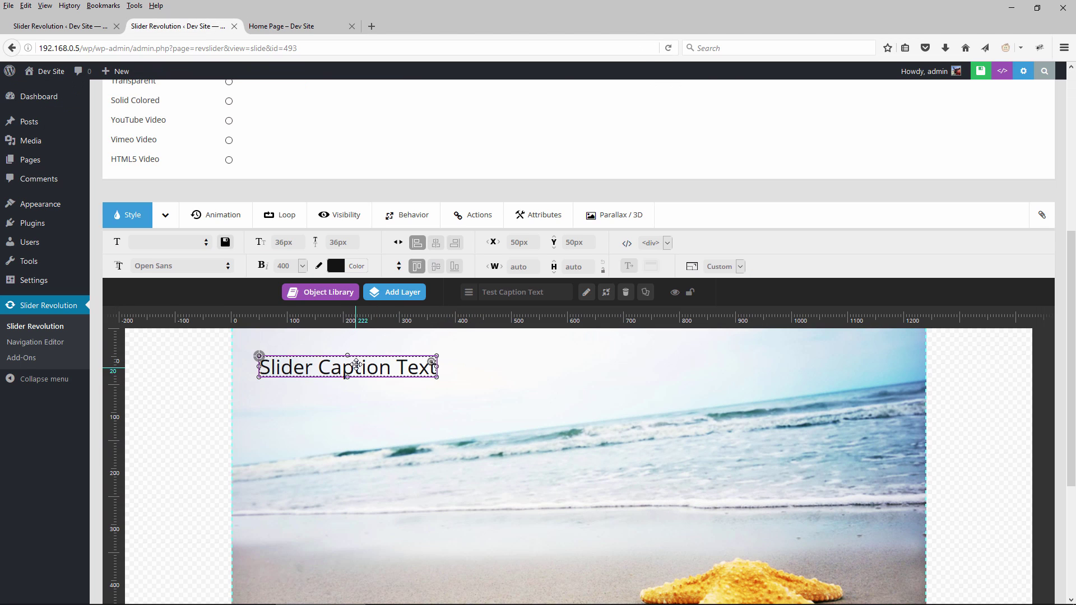
{"action": "left_click", "coordinate": [303, 26]}
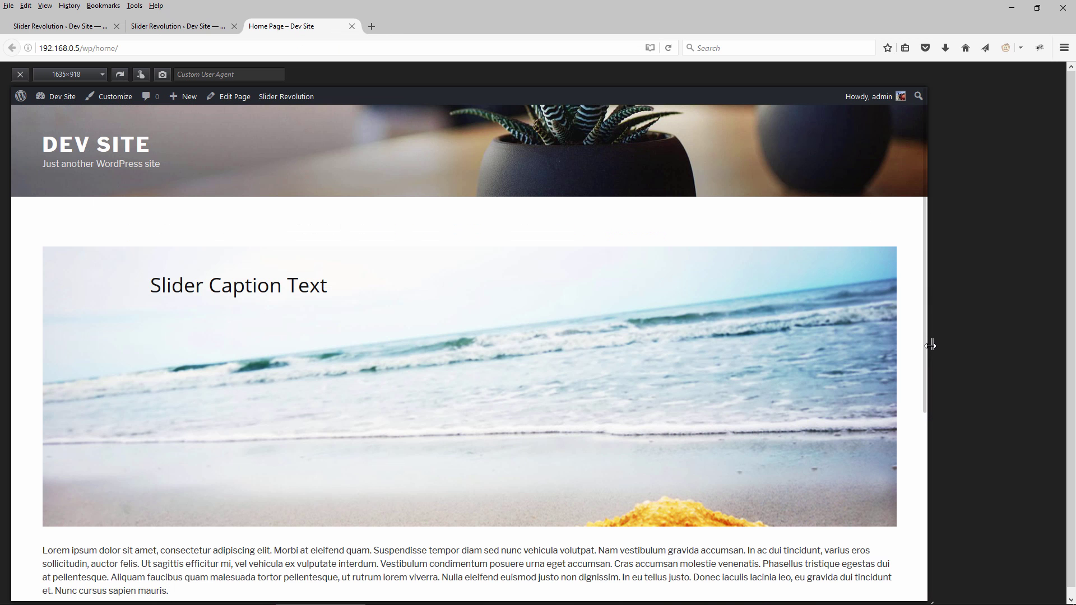
{"action": "left_click_drag", "start_coordinate": [931, 346], "coordinate": [757, 344]}
{"action": "left_click_drag", "start_coordinate": [703, 345], "coordinate": [550, 342]}
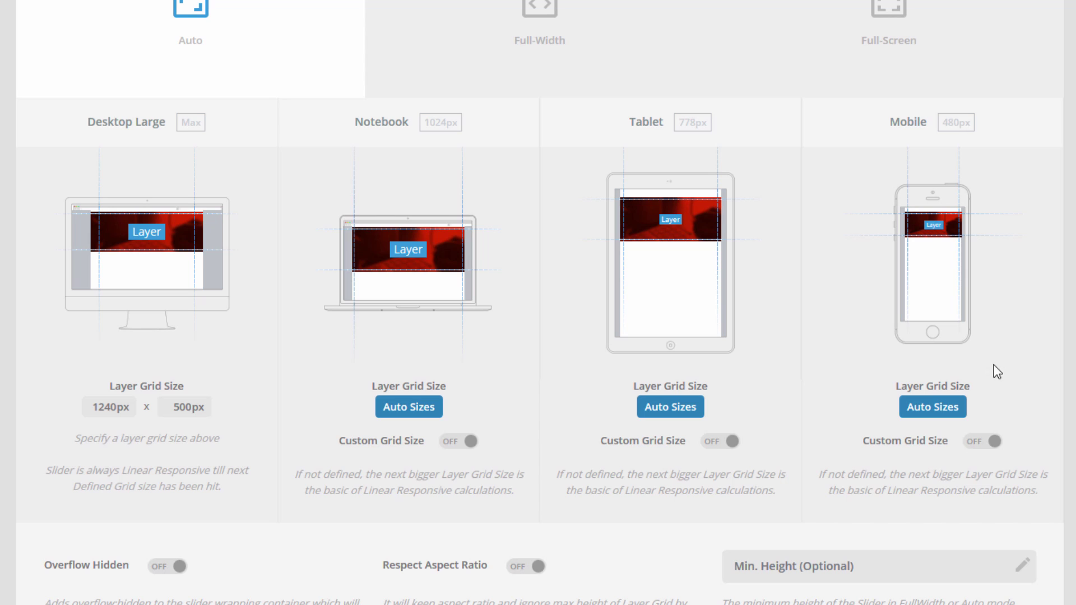
Enable custom layer grid sizes for Mobile, Tablet and Notebook in the slider's layout settings.
{"action": "left_click", "coordinate": [982, 443]}
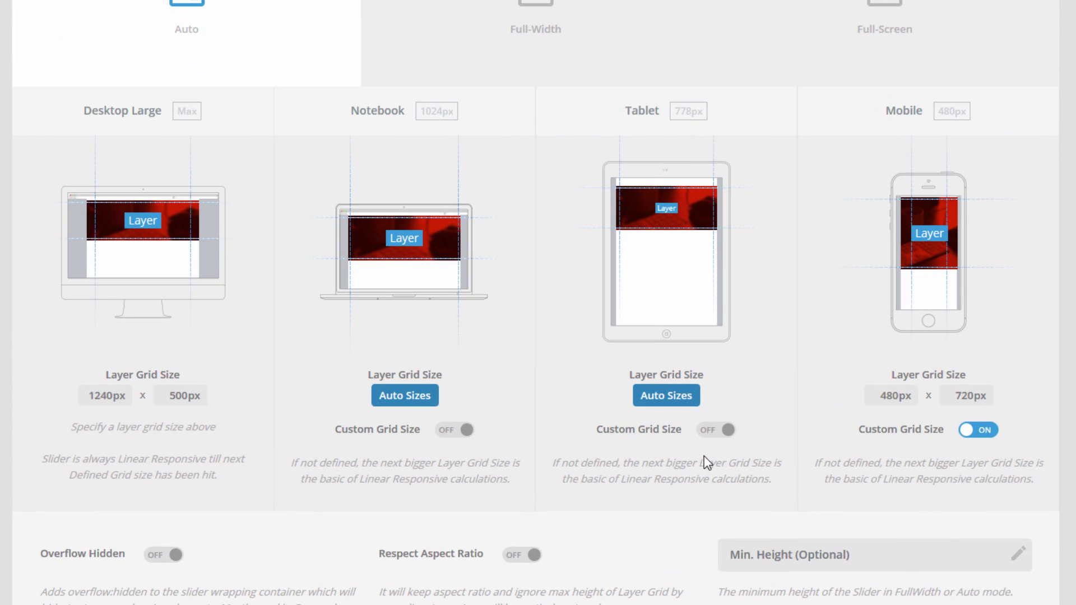
{"action": "left_click", "coordinate": [717, 432]}
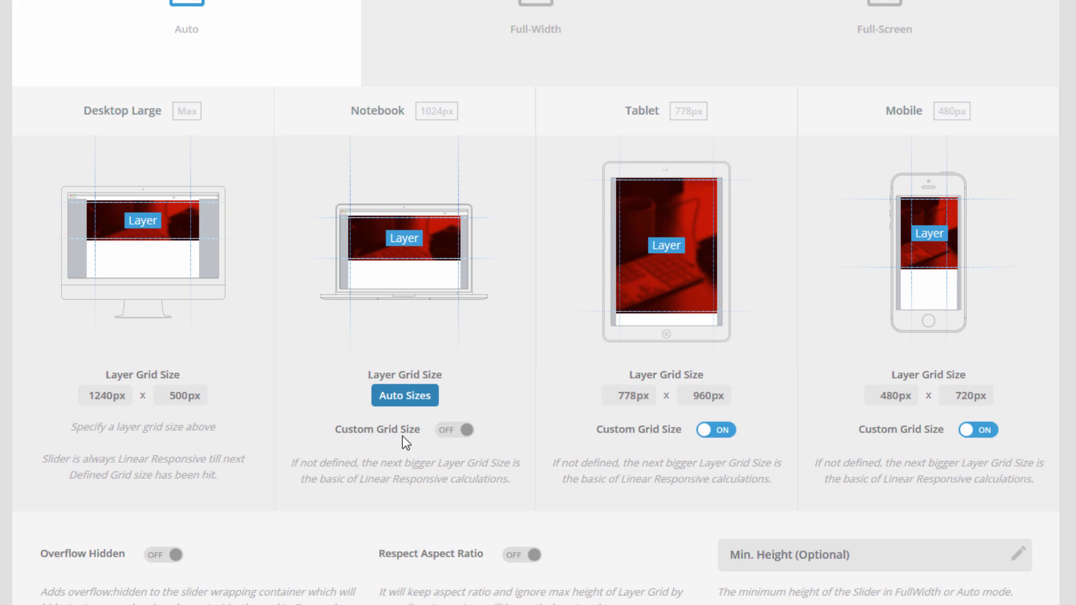
{"action": "left_click", "coordinate": [465, 432]}
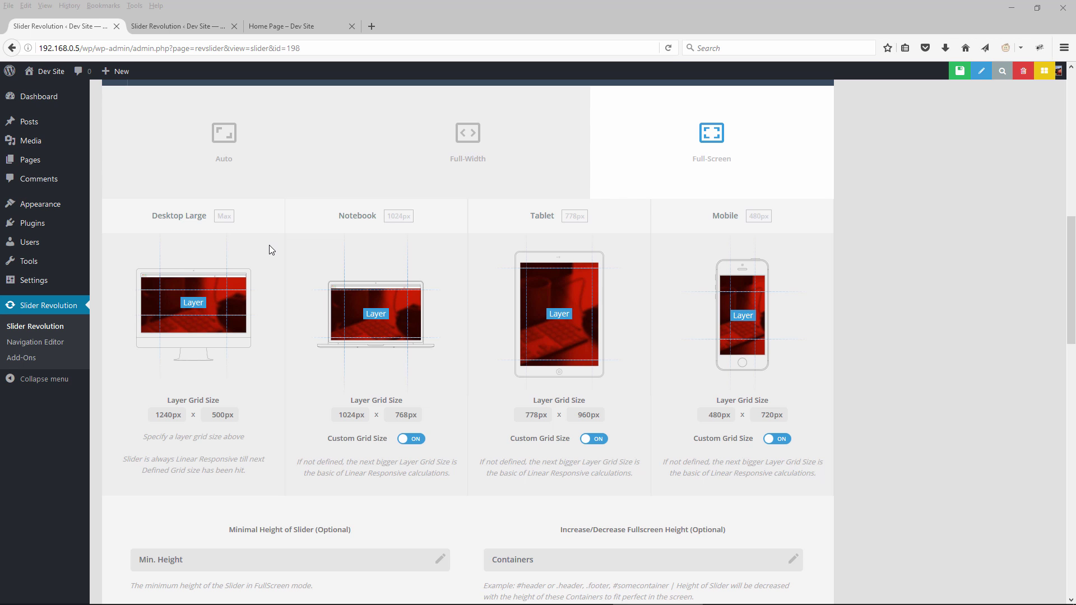
Open the Slider Revolution overview in a new tab, review the default responsive grid widths in Global Settings and update the settings.
{"action": "left_click_drag", "start_coordinate": [45, 341], "coordinate": [167, 21]}
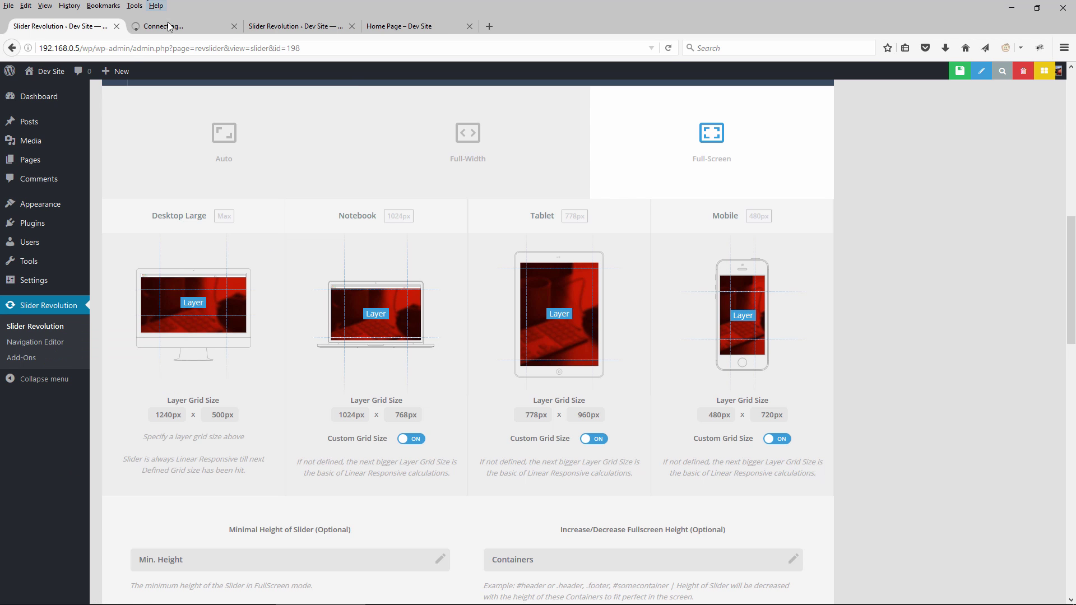
{"action": "left_click", "coordinate": [167, 22]}
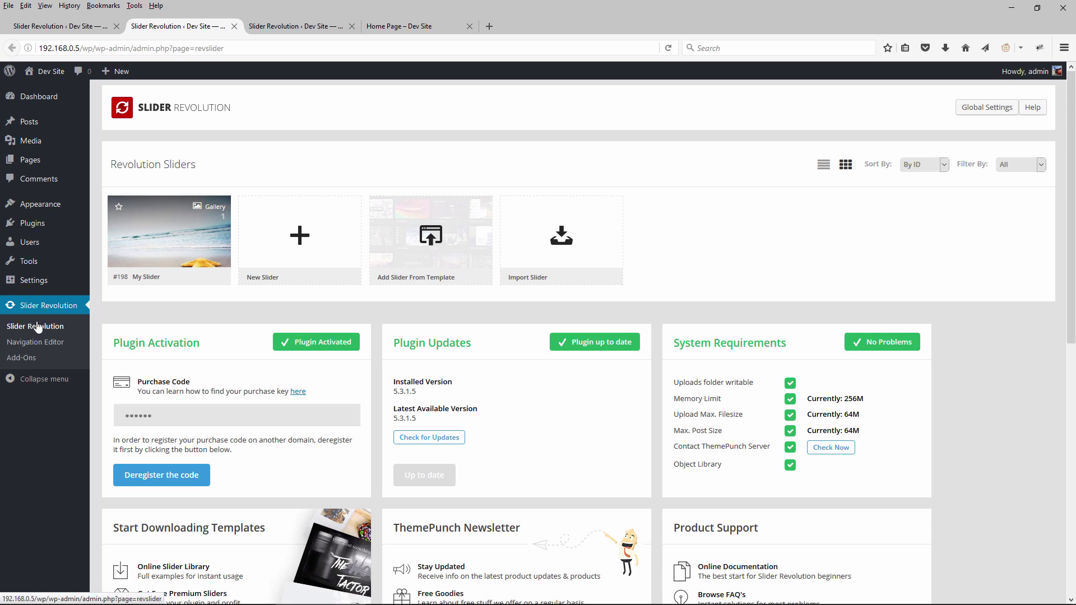
{"action": "left_click", "coordinate": [977, 108]}
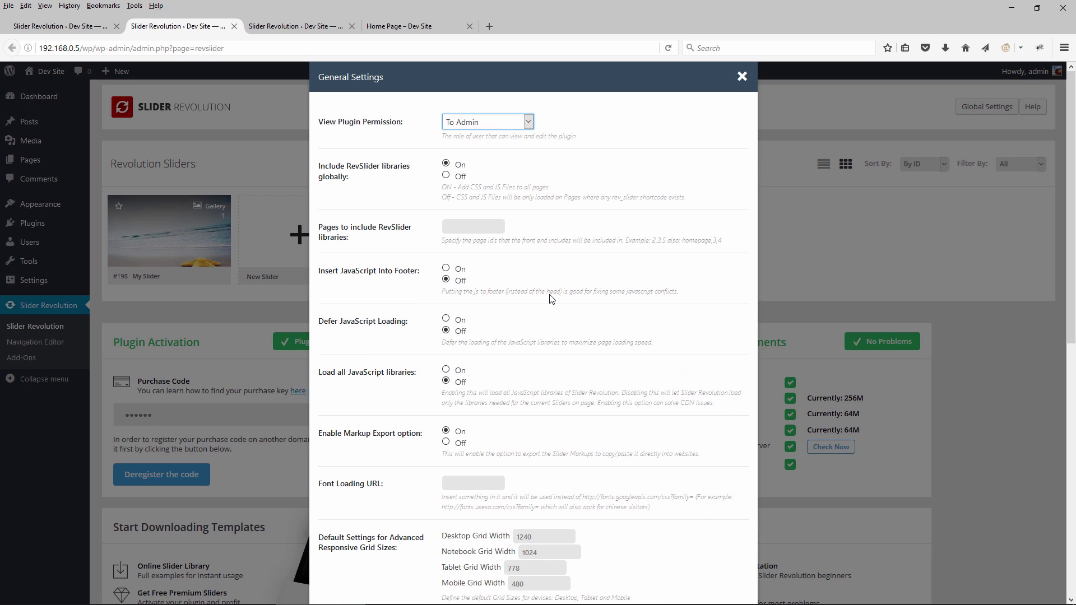
{"action": "scroll", "coordinate": [550, 301], "scroll_direction": "down", "scroll_amount": 5}
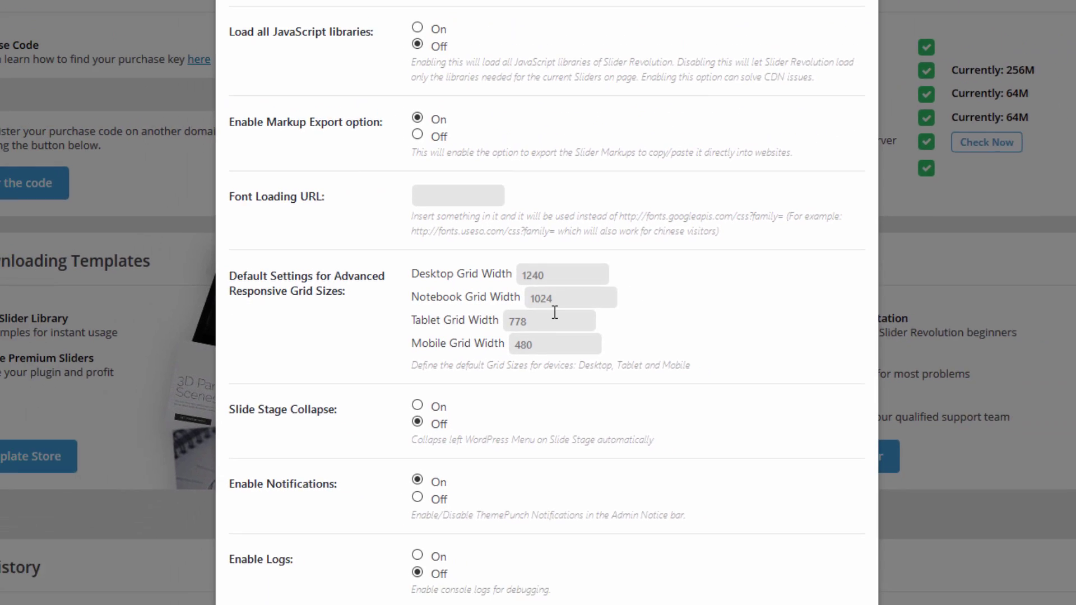
{"action": "scroll", "coordinate": [443, 312], "scroll_direction": "down", "scroll_amount": 5}
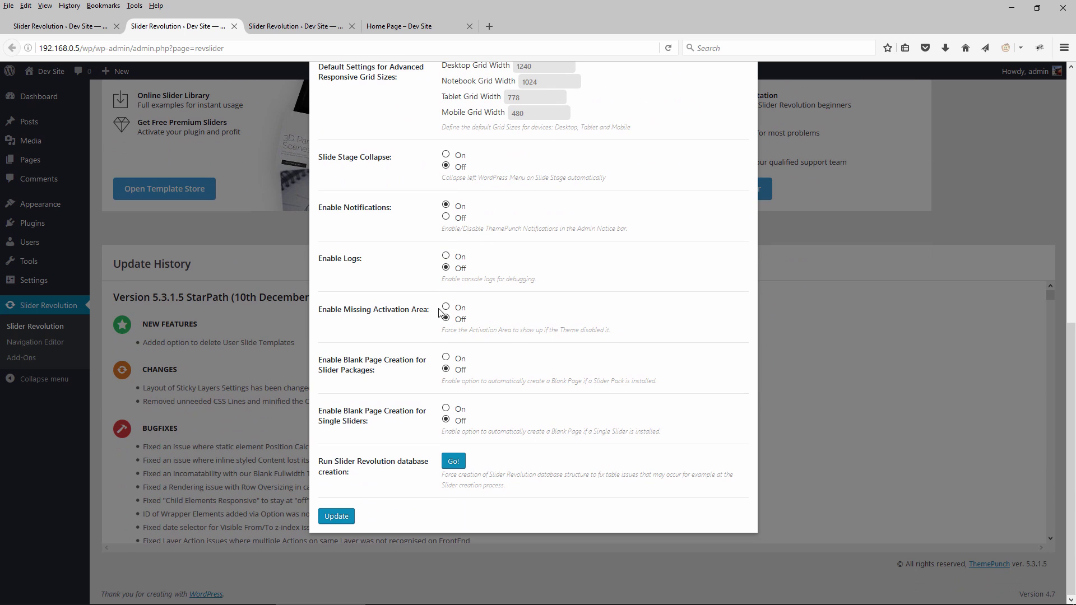
{"action": "left_click", "coordinate": [336, 516]}
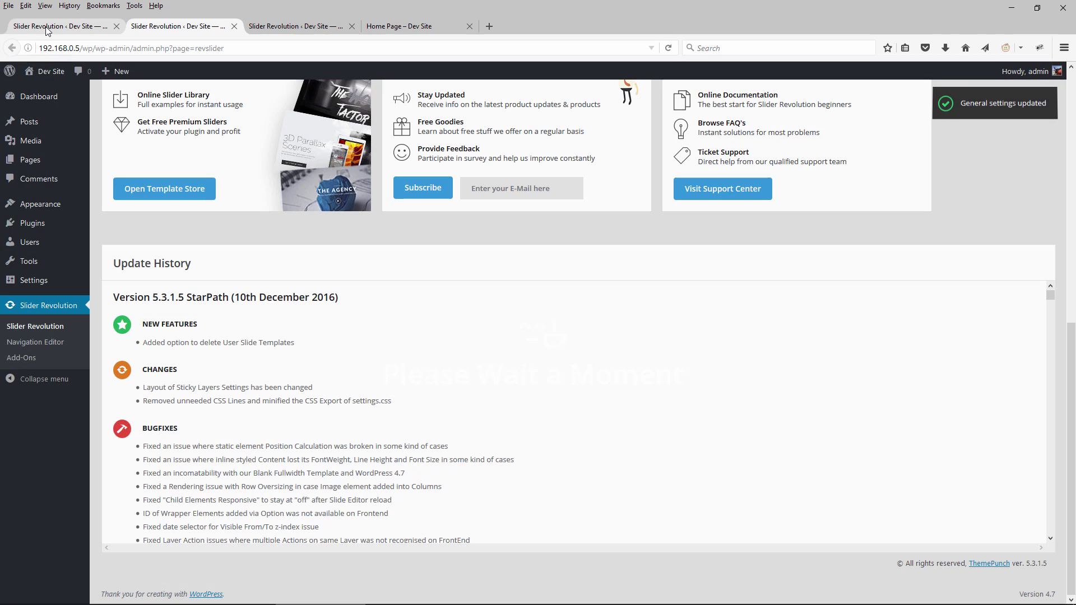
Save the slider settings with the Auto layout and the custom device grid sizes, and reload the home page preview.
{"action": "left_click", "coordinate": [47, 29]}
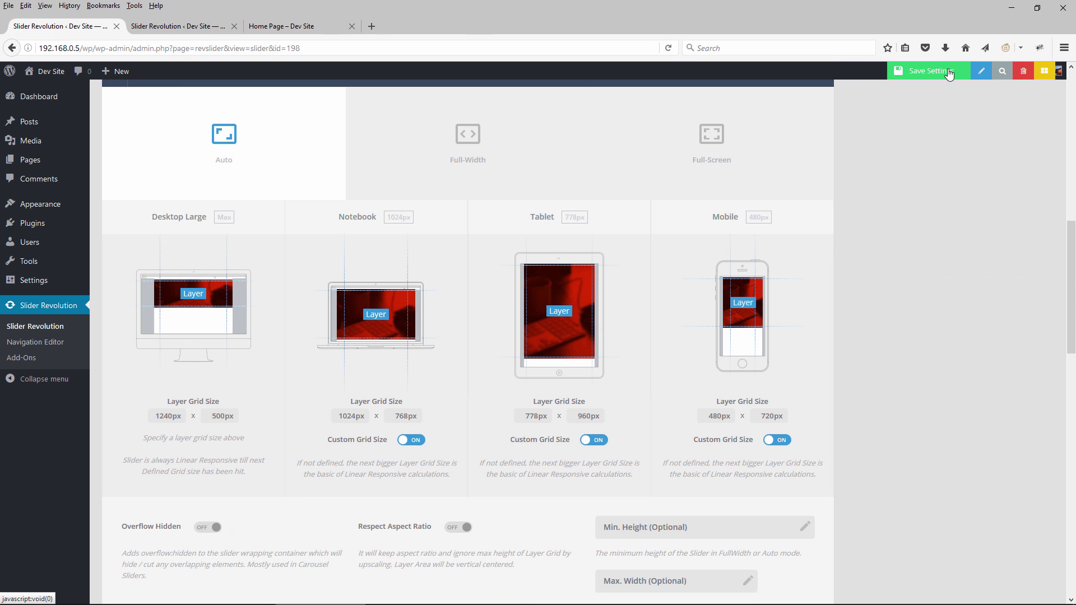
{"action": "left_click", "coordinate": [949, 73]}
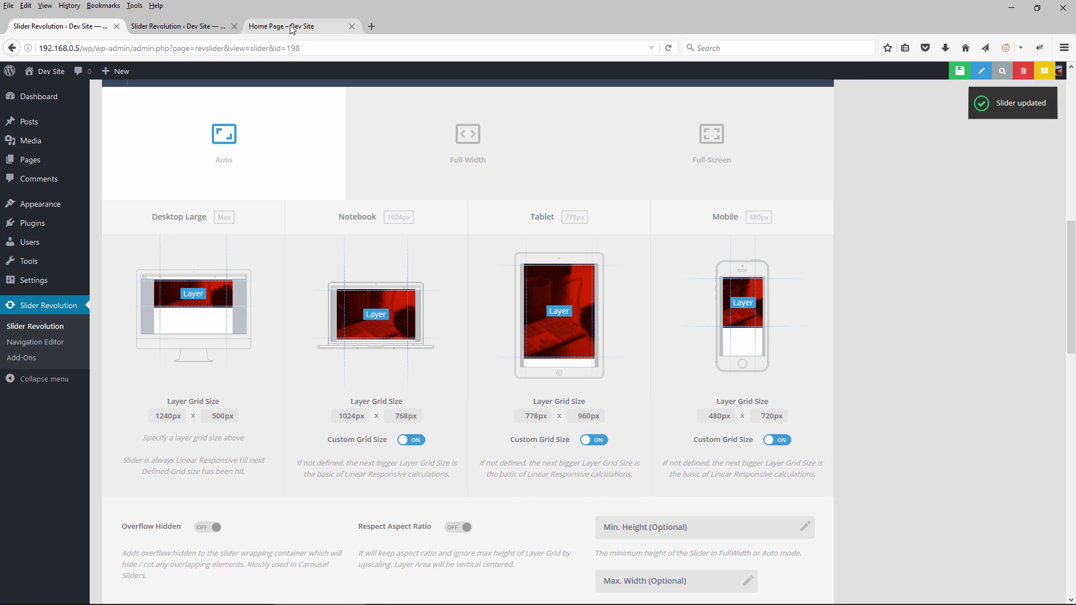
{"action": "left_click", "coordinate": [290, 26]}
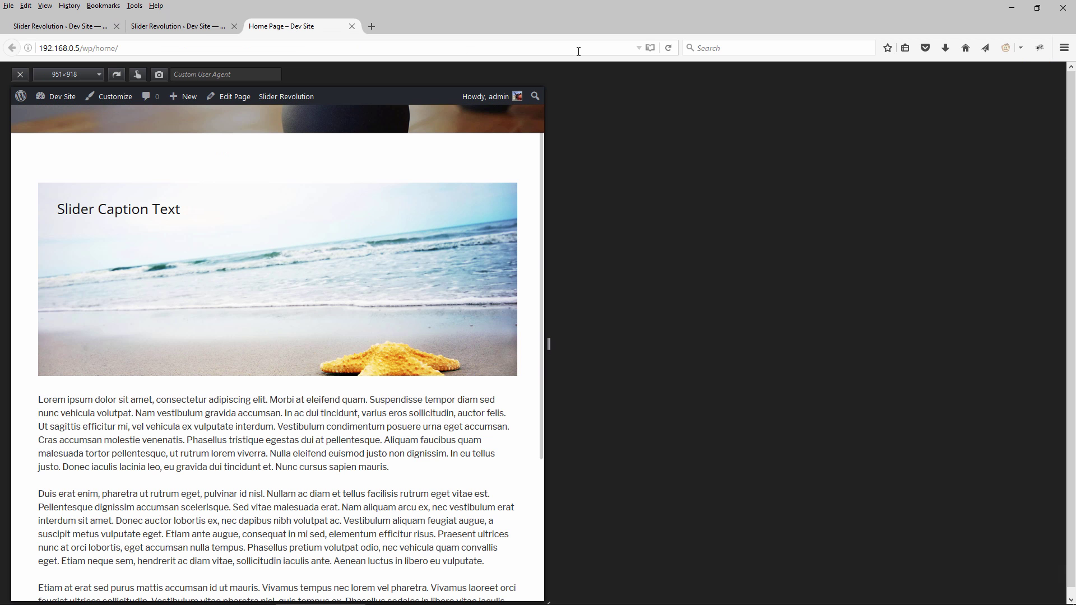
{"action": "left_click", "coordinate": [668, 47]}
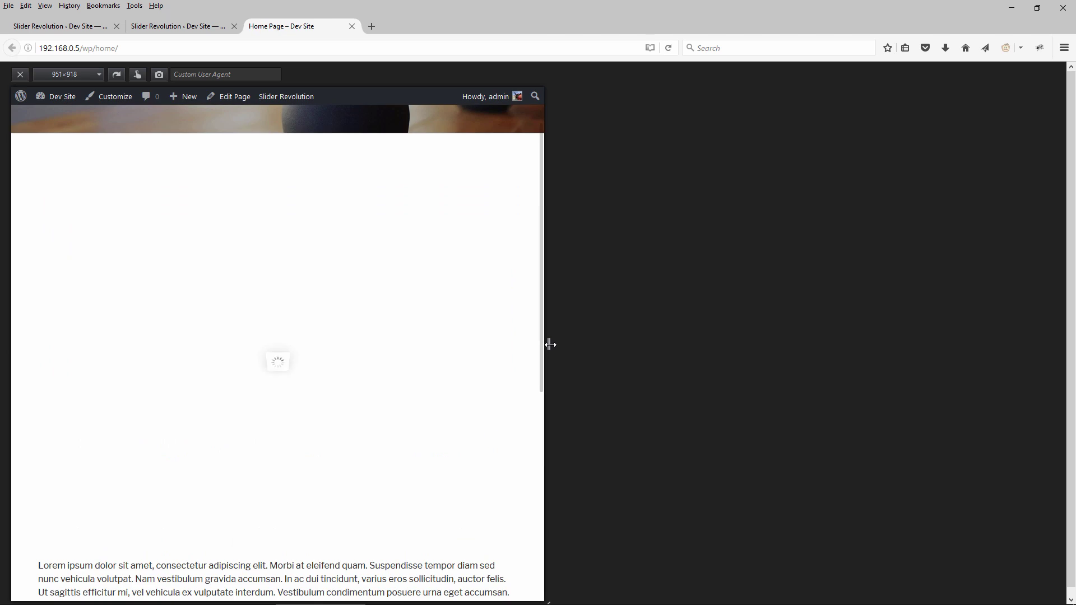
Widen the preview to 1781 px, inspect the caption's font size, compare it with the layer style in the slide editor and close the inspector.
{"action": "left_click_drag", "start_coordinate": [551, 344], "coordinate": [1016, 346]}
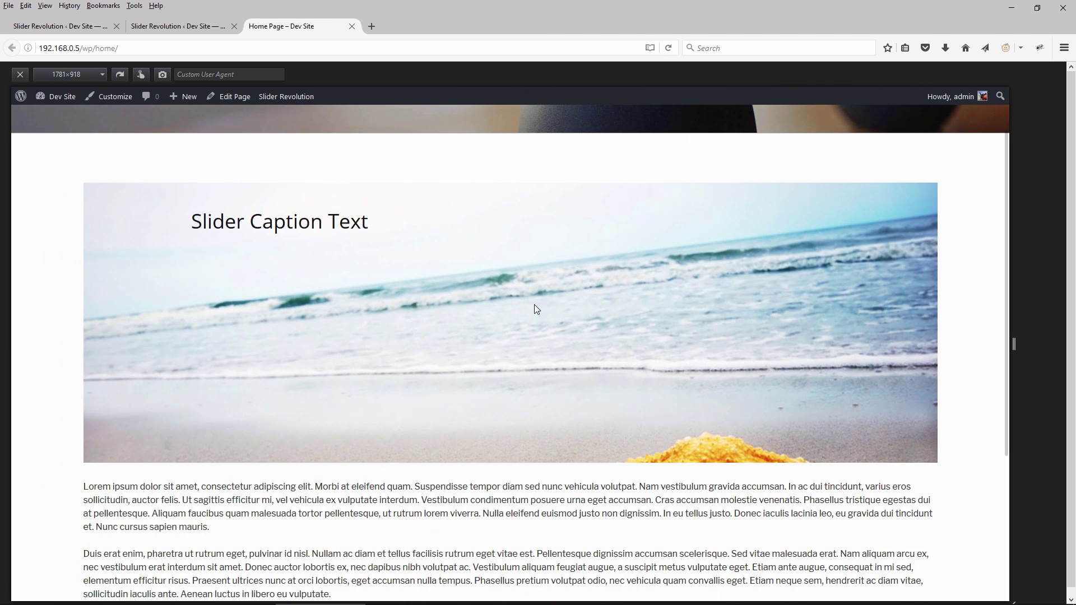
{"action": "right_click", "coordinate": [270, 219]}
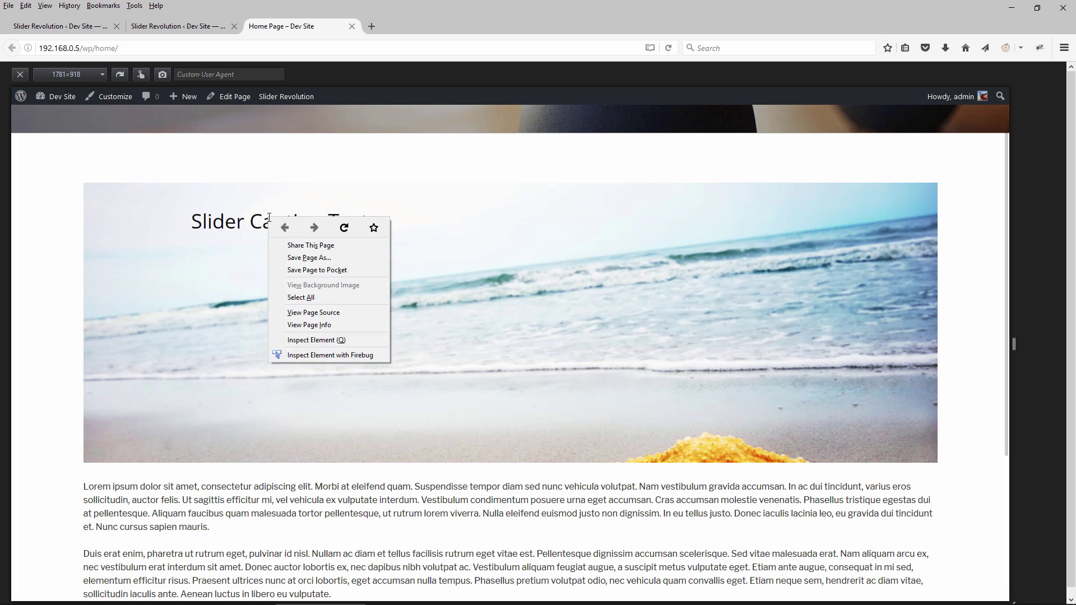
{"action": "left_click", "coordinate": [305, 339]}
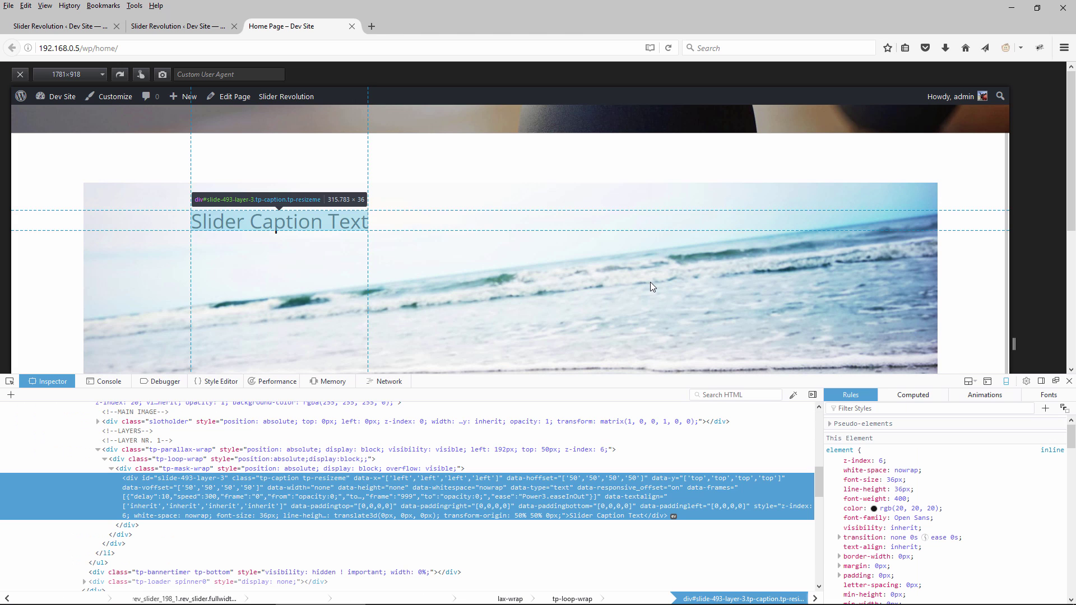
{"action": "left_click", "coordinate": [155, 29]}
{"action": "right_click", "coordinate": [353, 343]}
{"action": "left_click", "coordinate": [323, 354]}
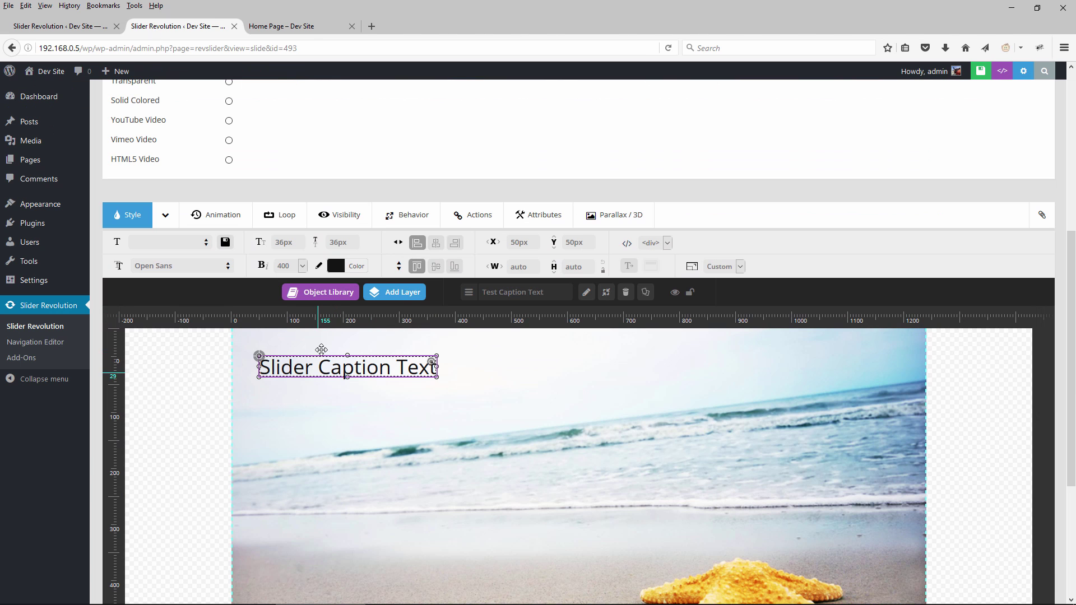
{"action": "key", "text": "ctrl+Tab"}
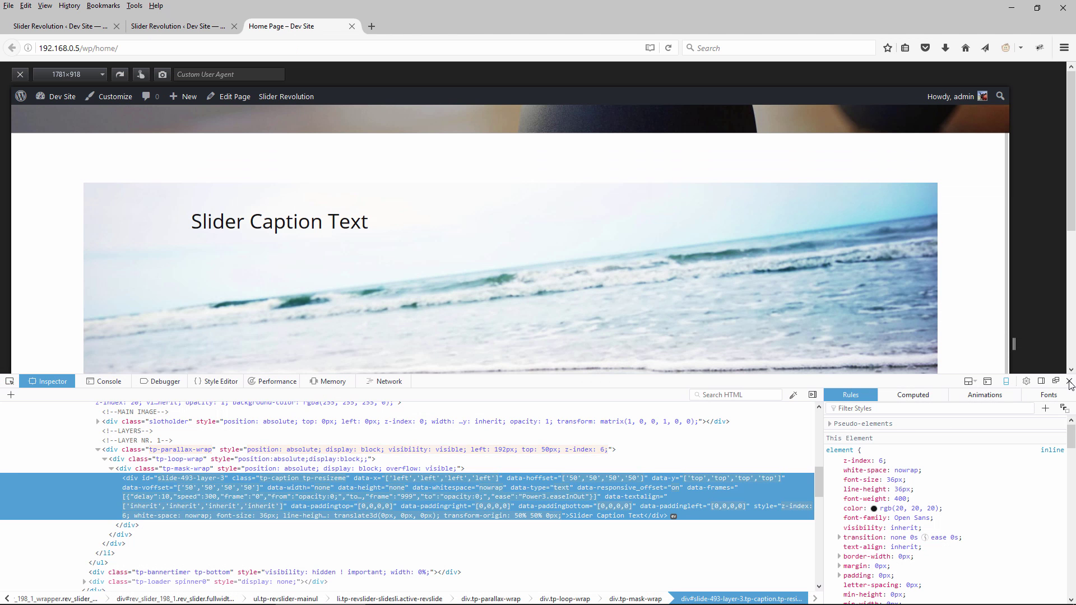
{"action": "left_click", "coordinate": [1069, 382]}
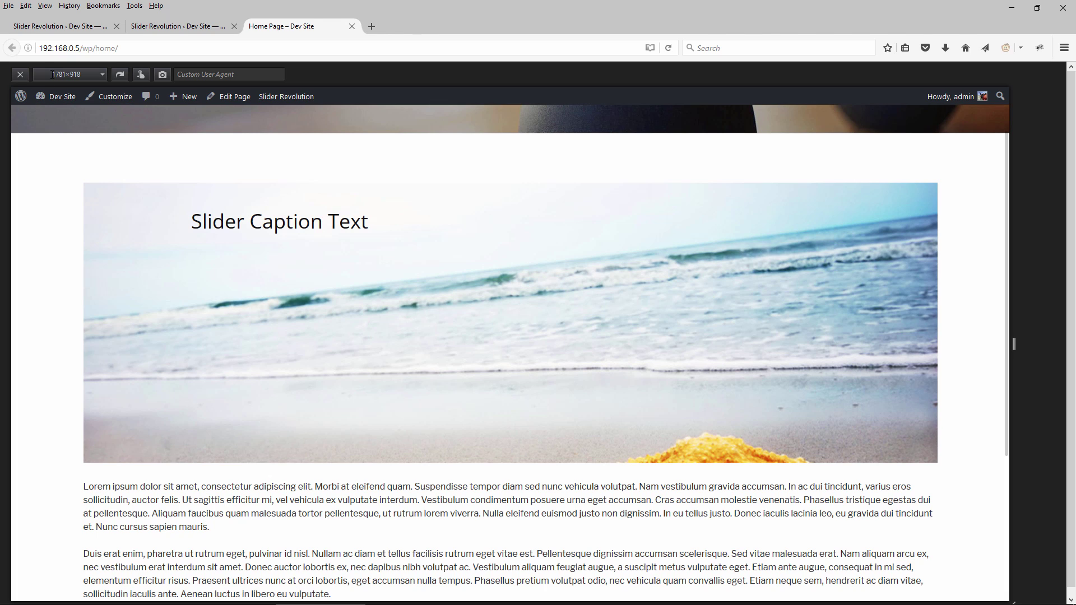
Check the caption layer in the slide editor and the device grid sizes in the slider settings, and return to the home page.
{"action": "left_click", "coordinate": [174, 27]}
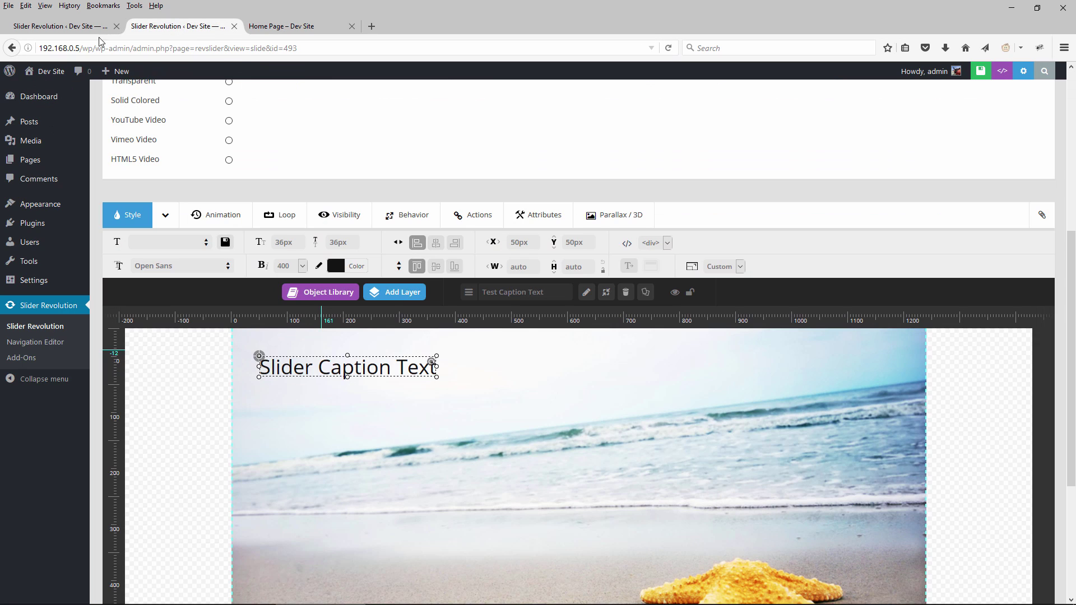
{"action": "left_click", "coordinate": [77, 30]}
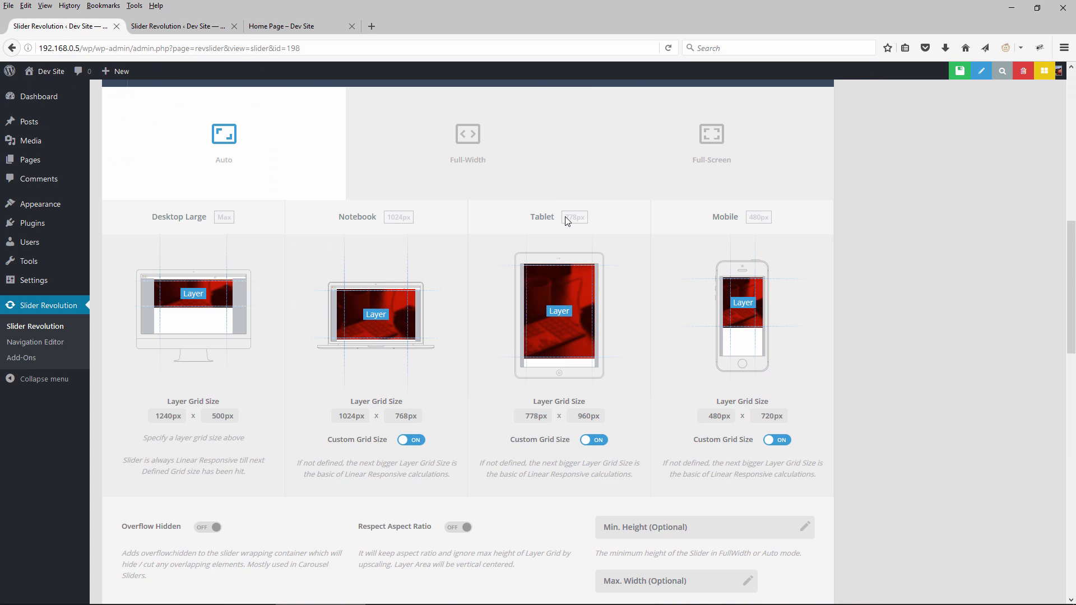
{"action": "left_click", "coordinate": [283, 27]}
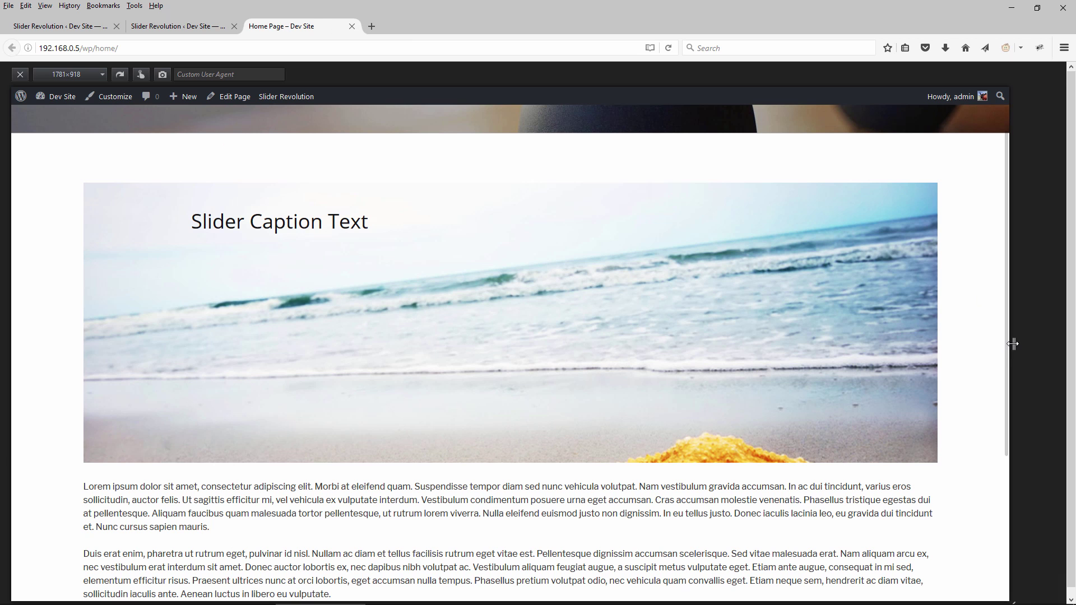
Narrow the responsive preview to 479 px and fine-tune it to 476 px to examine the slider at the Mobile grid size.
{"action": "left_click_drag", "start_coordinate": [1013, 344], "coordinate": [640, 347]}
{"action": "left_click_drag", "start_coordinate": [621, 343], "coordinate": [284, 331]}
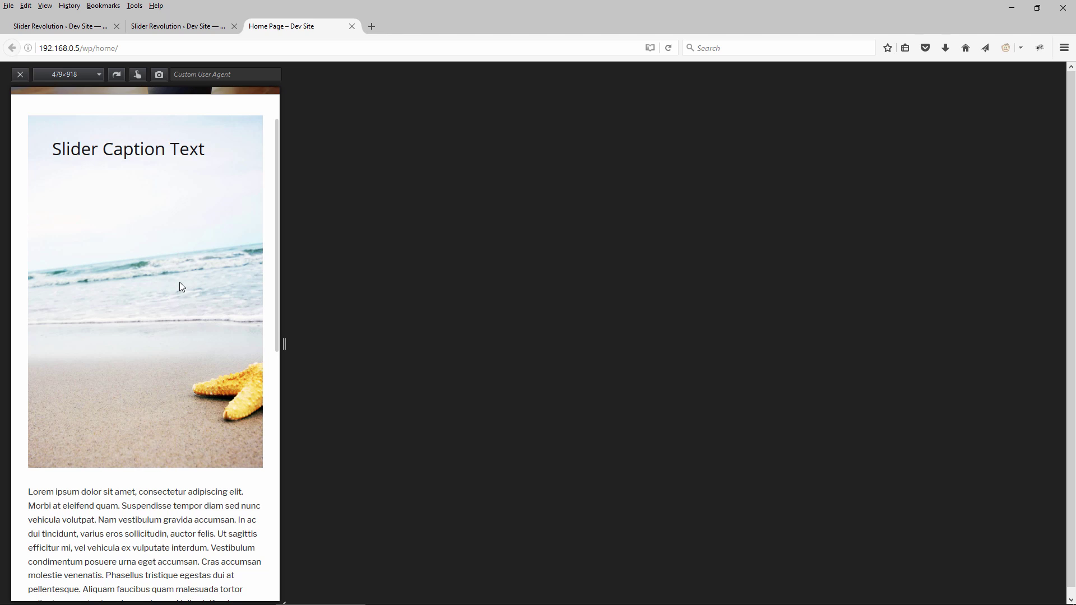
{"action": "scroll", "coordinate": [179, 281], "scroll_direction": "up", "scroll_amount": 2}
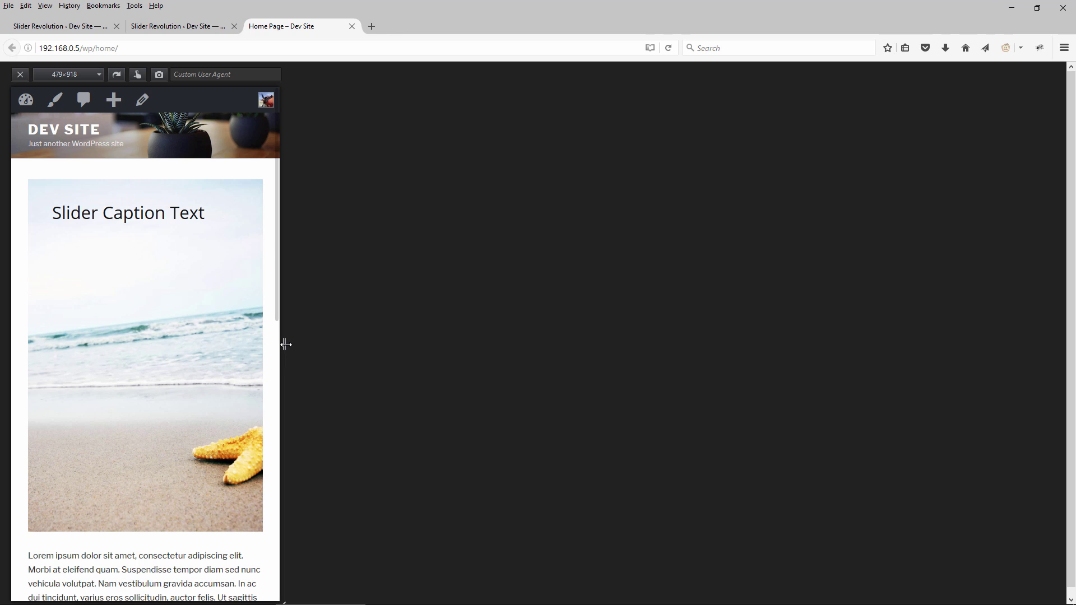
{"action": "left_click_drag", "start_coordinate": [286, 345], "coordinate": [285, 344]}
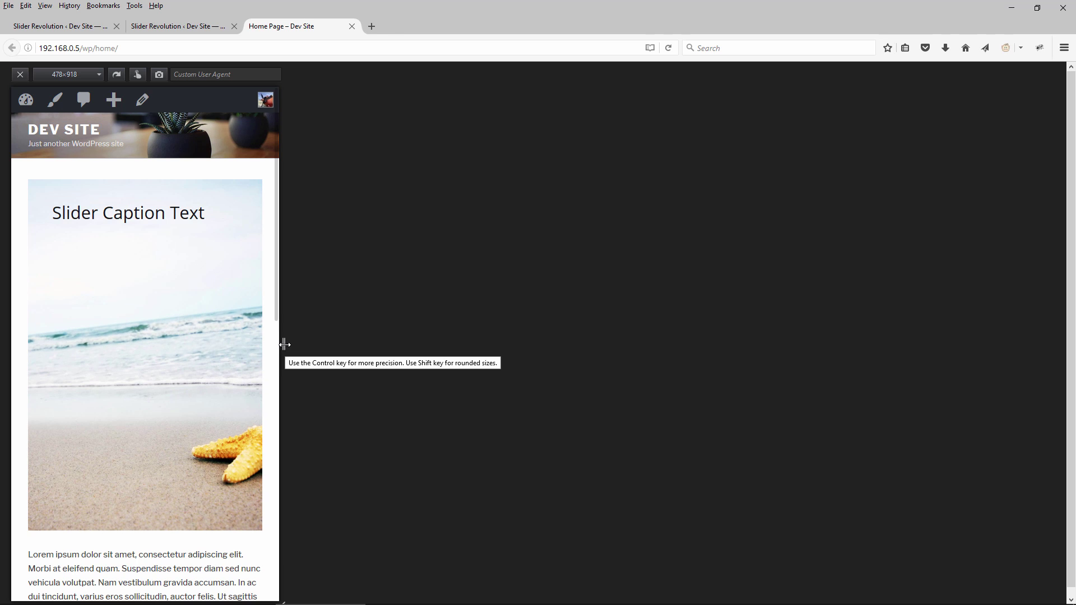
{"action": "left_click_drag", "start_coordinate": [285, 345], "coordinate": [284, 345]}
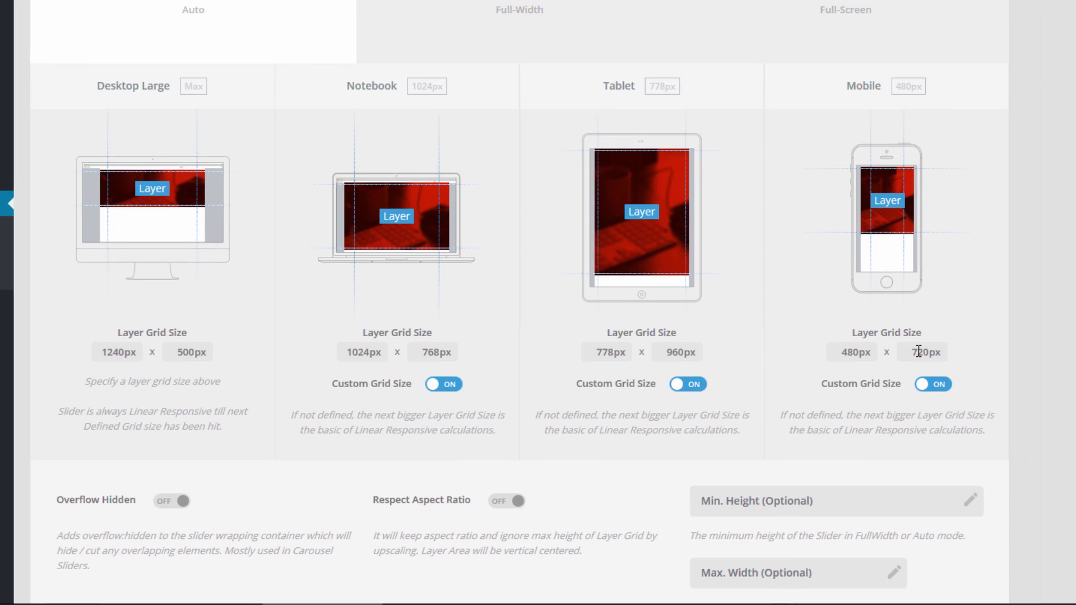
Return to the home page, widen the preview to 1610 px and narrow it to 977 and 716 px to compare slider heights across device grids.
{"action": "left_click", "coordinate": [308, 26]}
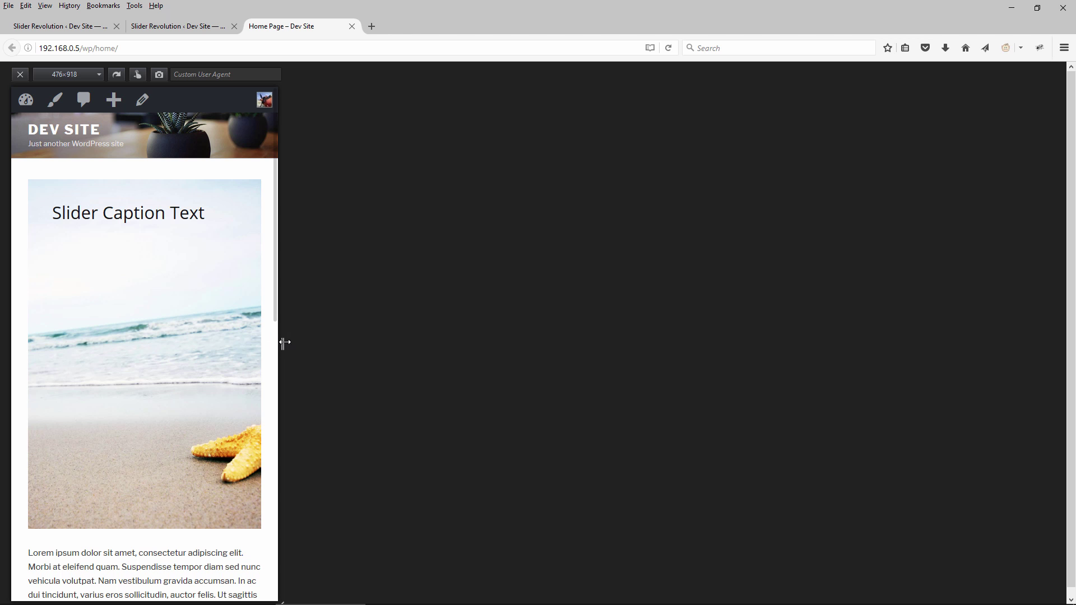
{"action": "left_click_drag", "start_coordinate": [282, 344], "coordinate": [917, 345]}
{"action": "scroll", "coordinate": [562, 364], "scroll_direction": "down", "scroll_amount": 2}
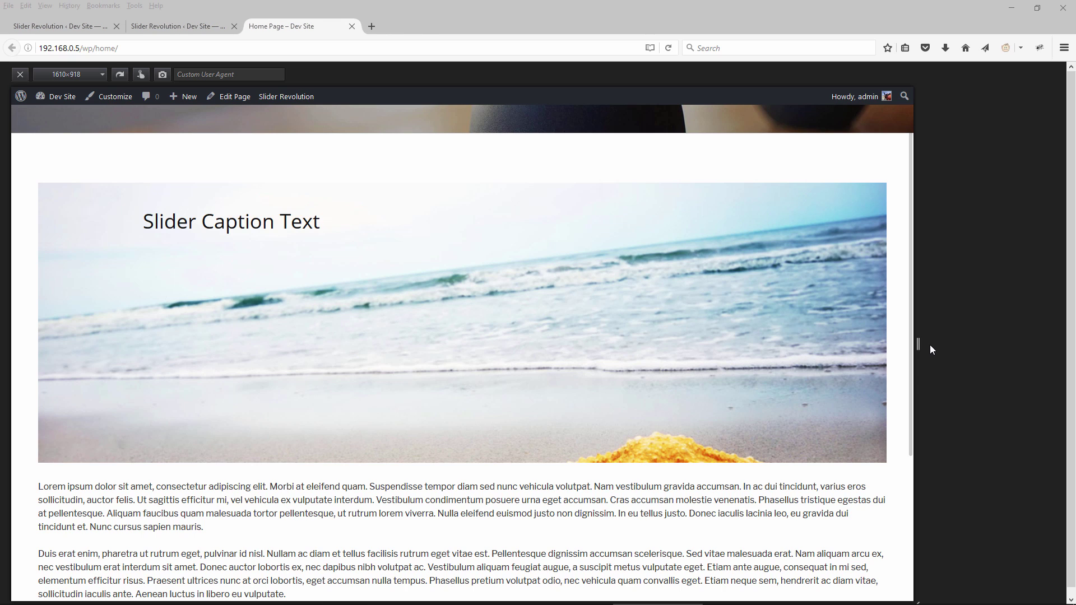
{"action": "left_click_drag", "start_coordinate": [921, 343], "coordinate": [565, 340]}
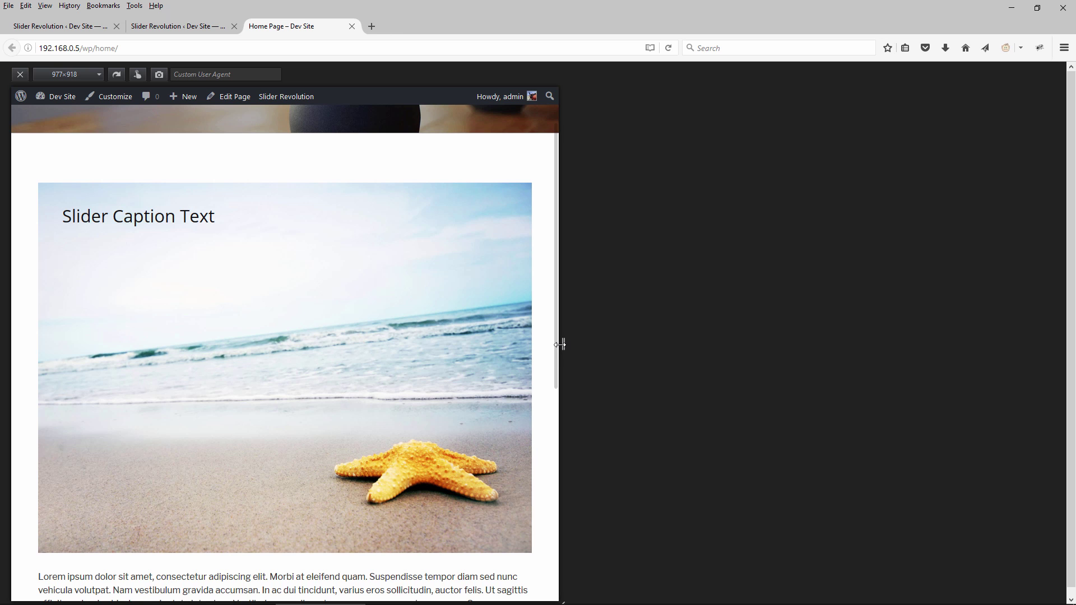
{"action": "left_click_drag", "start_coordinate": [563, 345], "coordinate": [417, 341]}
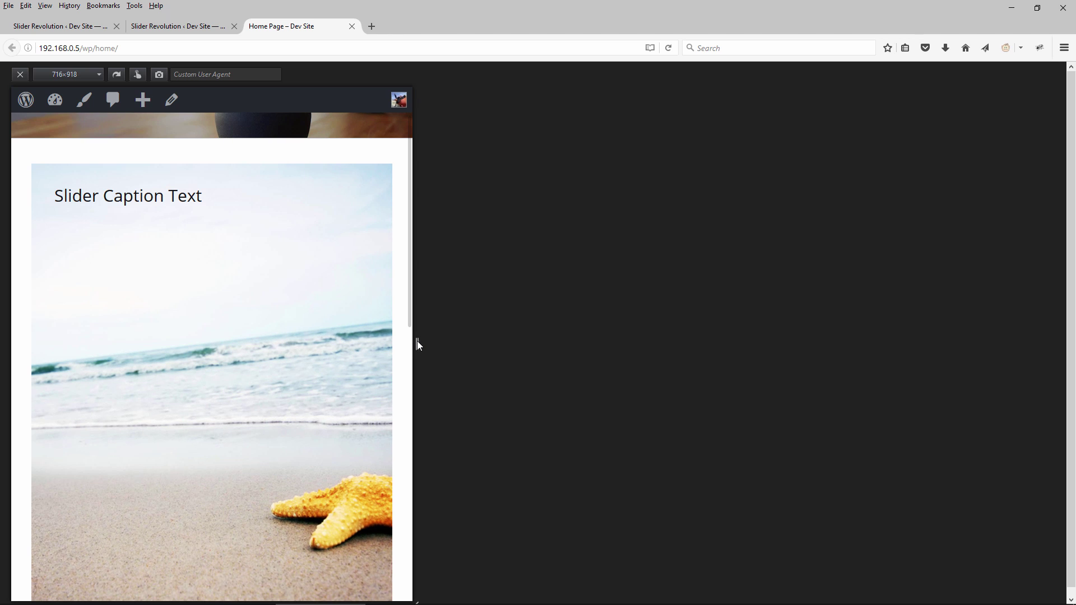
{"action": "scroll", "coordinate": [209, 312], "scroll_direction": "down", "scroll_amount": 2}
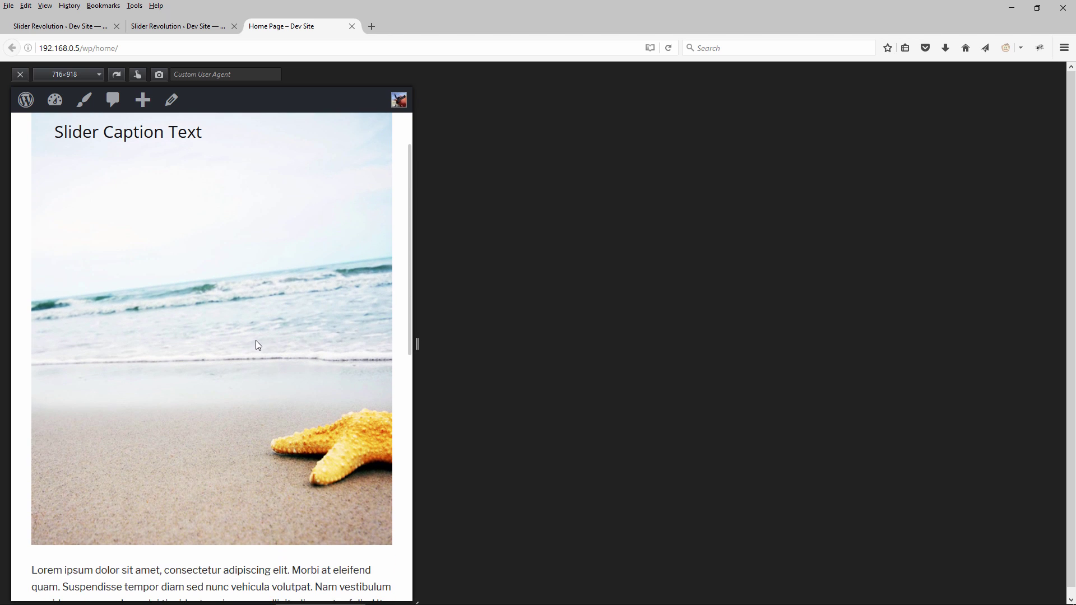
Check the custom device grid sizes in the slider settings, and reload the slide editor to load its device views.
{"action": "scroll", "coordinate": [257, 344], "scroll_direction": "up", "scroll_amount": 2}
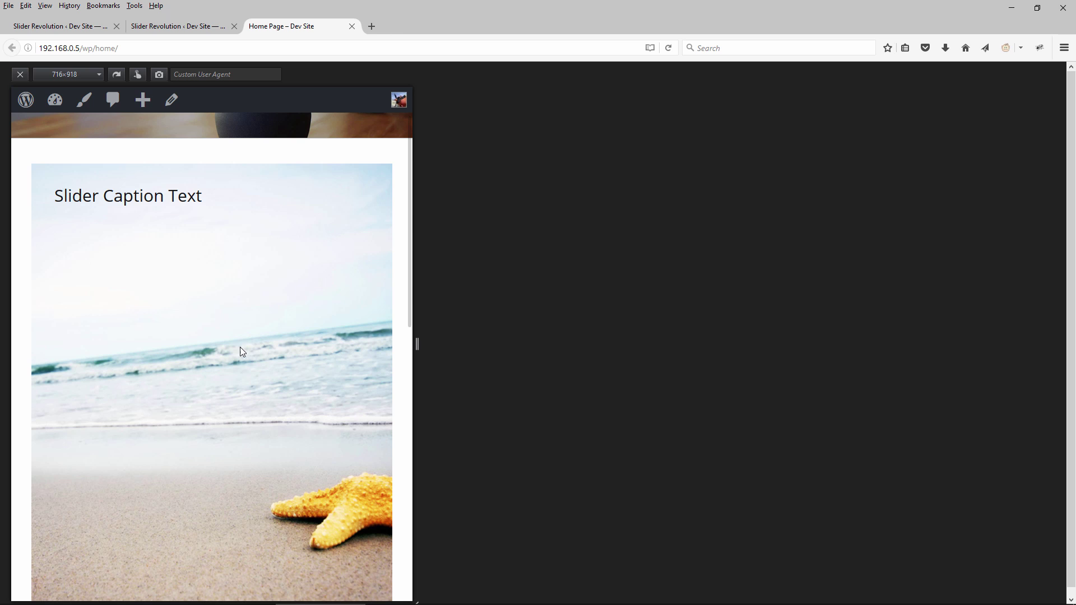
{"action": "left_click", "coordinate": [73, 28]}
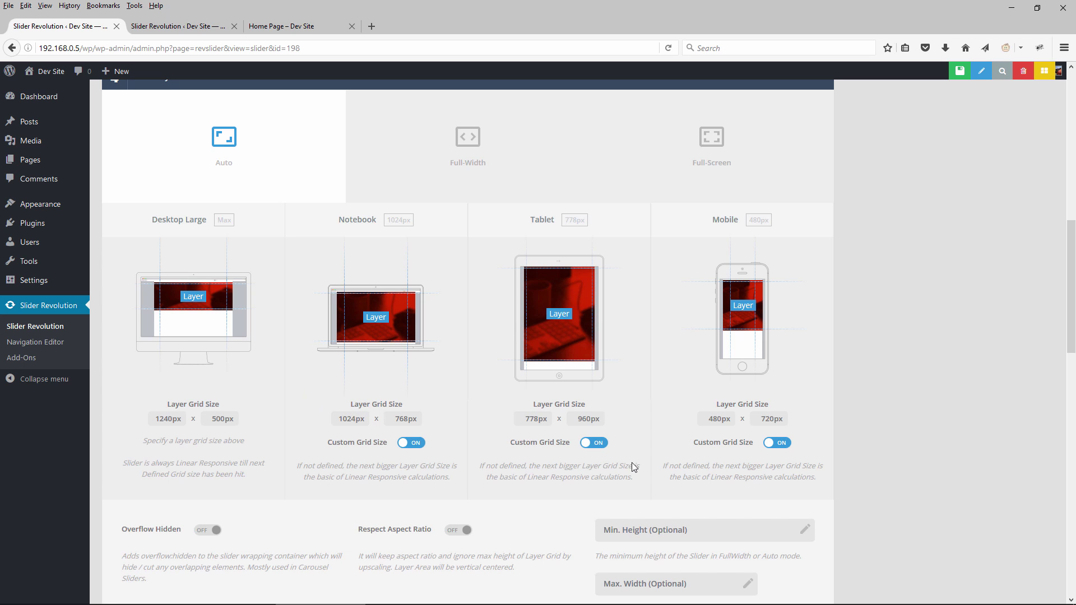
{"action": "left_click", "coordinate": [175, 27]}
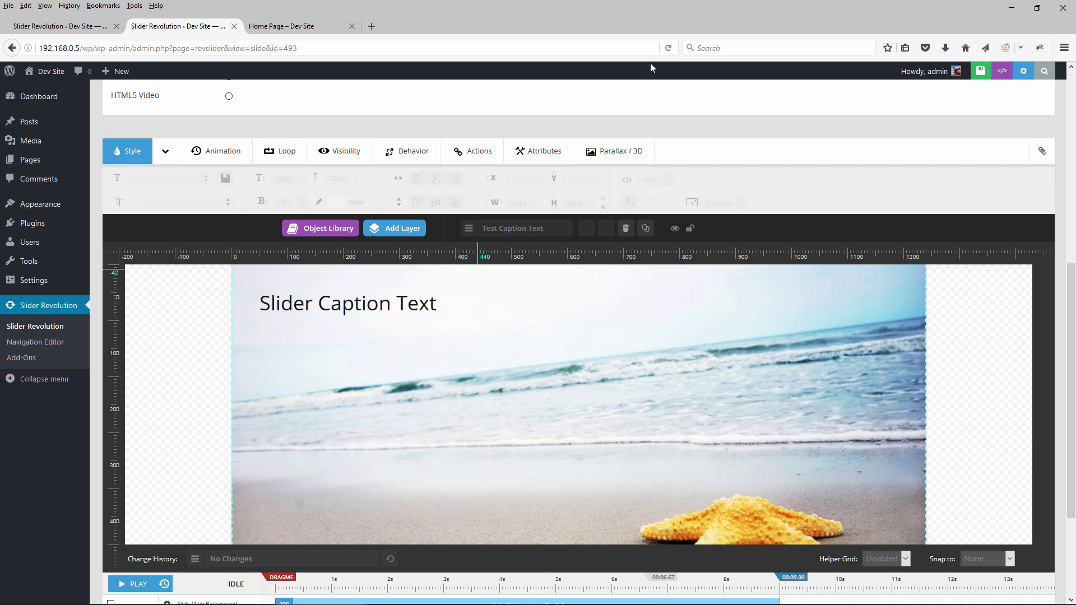
{"action": "left_click", "coordinate": [669, 48]}
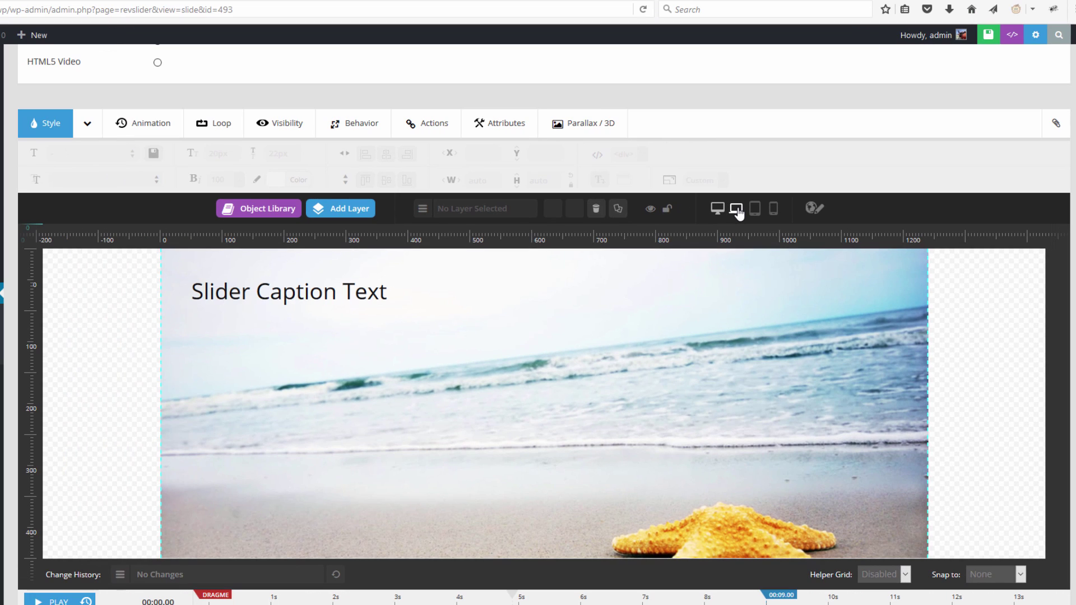
Switch the slide editor to the Notebook view and examine the full height of the slide canvas and its caption.
{"action": "left_click", "coordinate": [736, 210]}
{"action": "scroll", "coordinate": [628, 258], "scroll_direction": "down", "scroll_amount": 3}
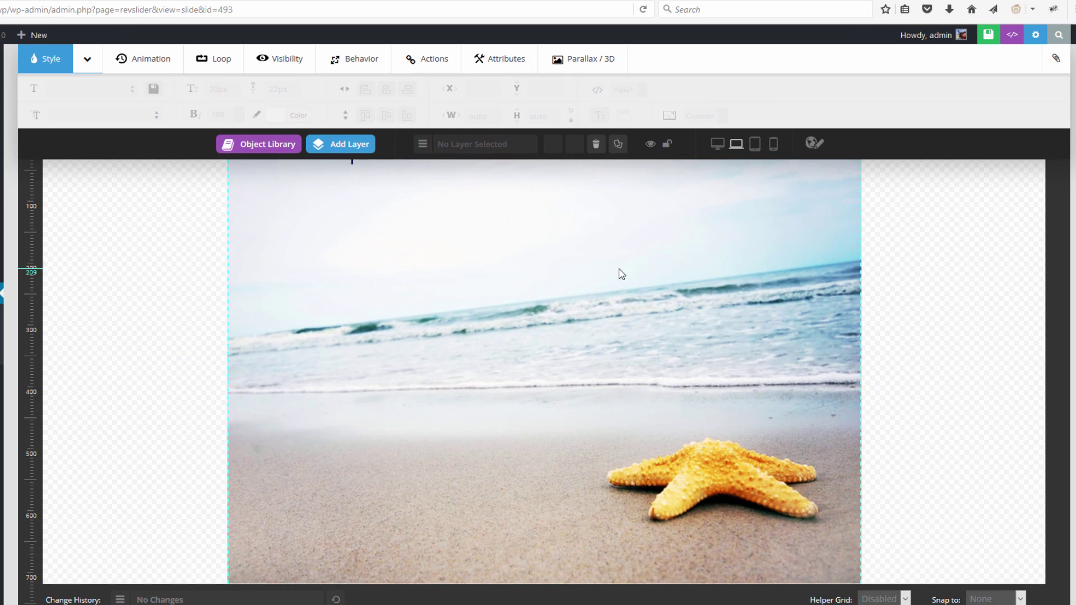
{"action": "scroll", "coordinate": [566, 387], "scroll_direction": "up", "scroll_amount": 3}
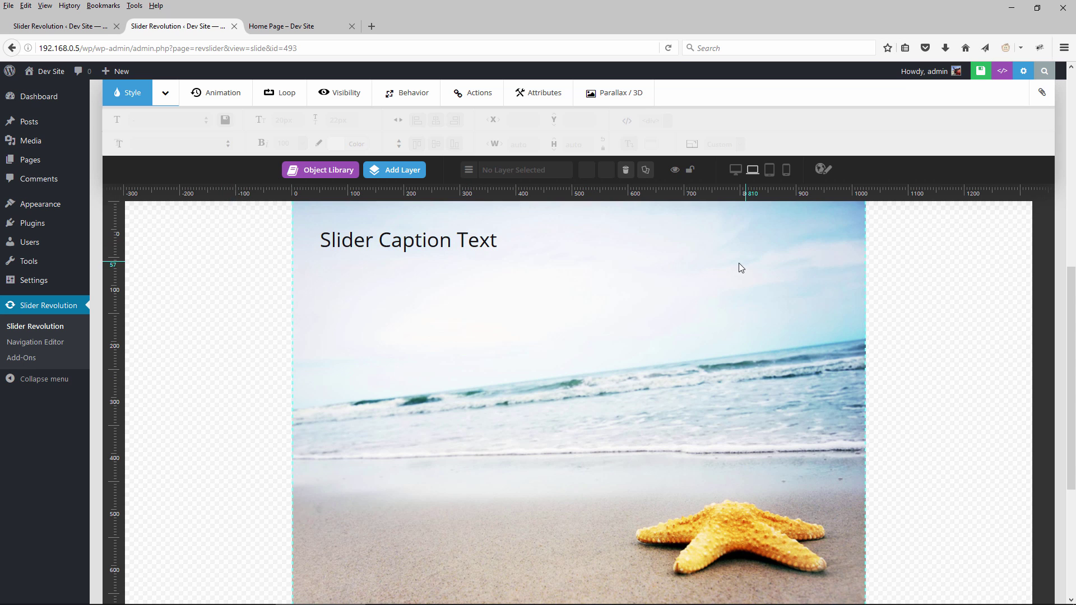
Check the layer grid sizes in the slider settings, and examine the slide and caption in the slide editor's Mobile view.
{"action": "left_click", "coordinate": [69, 25]}
{"action": "scroll", "coordinate": [339, 379], "scroll_direction": "down", "scroll_amount": 2}
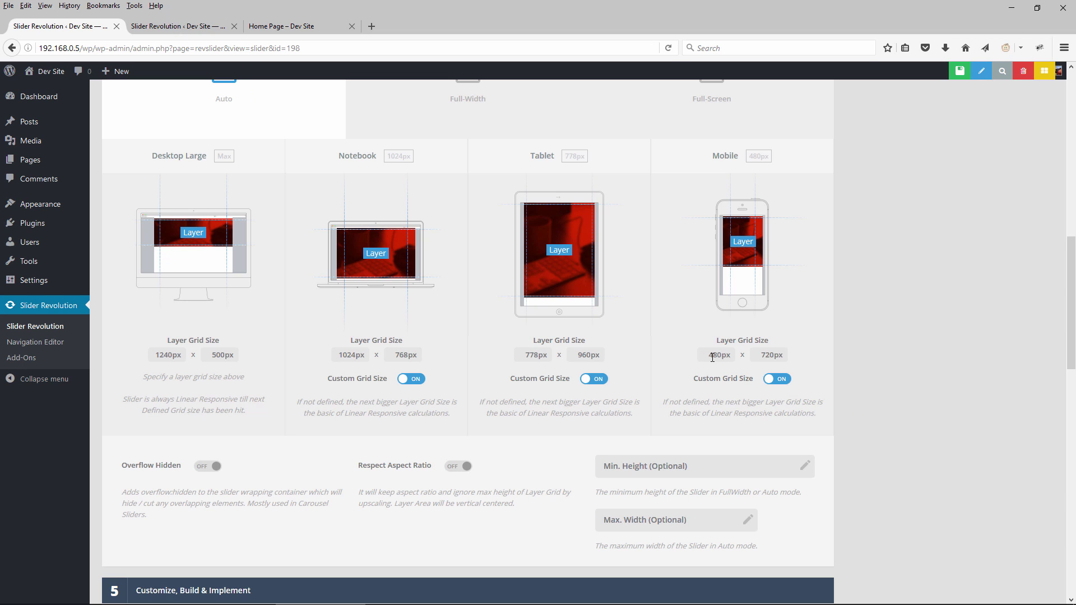
{"action": "left_click", "coordinate": [179, 25]}
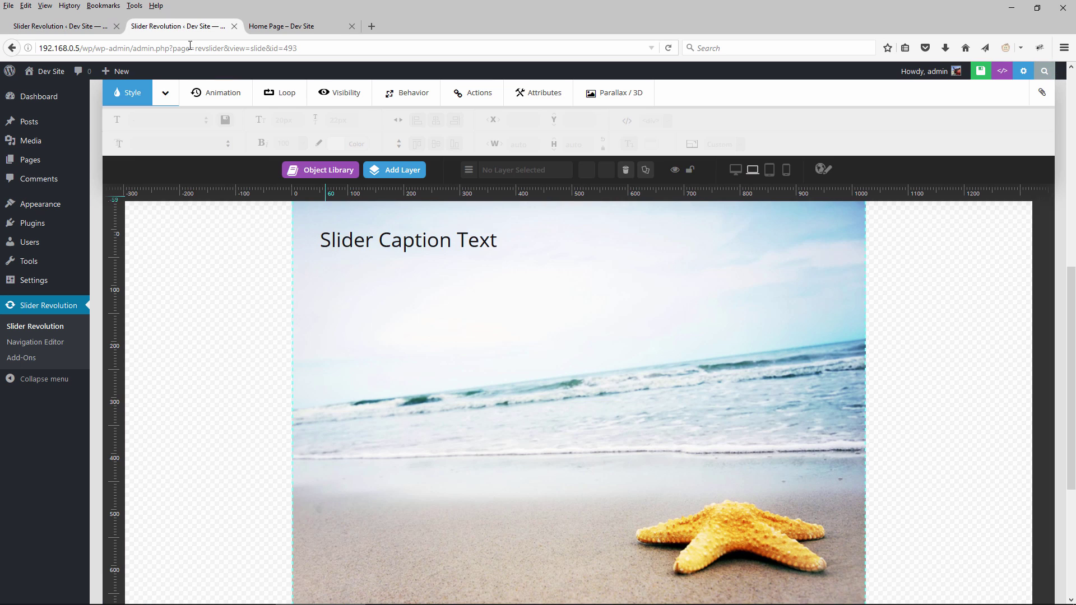
{"action": "left_click", "coordinate": [787, 172]}
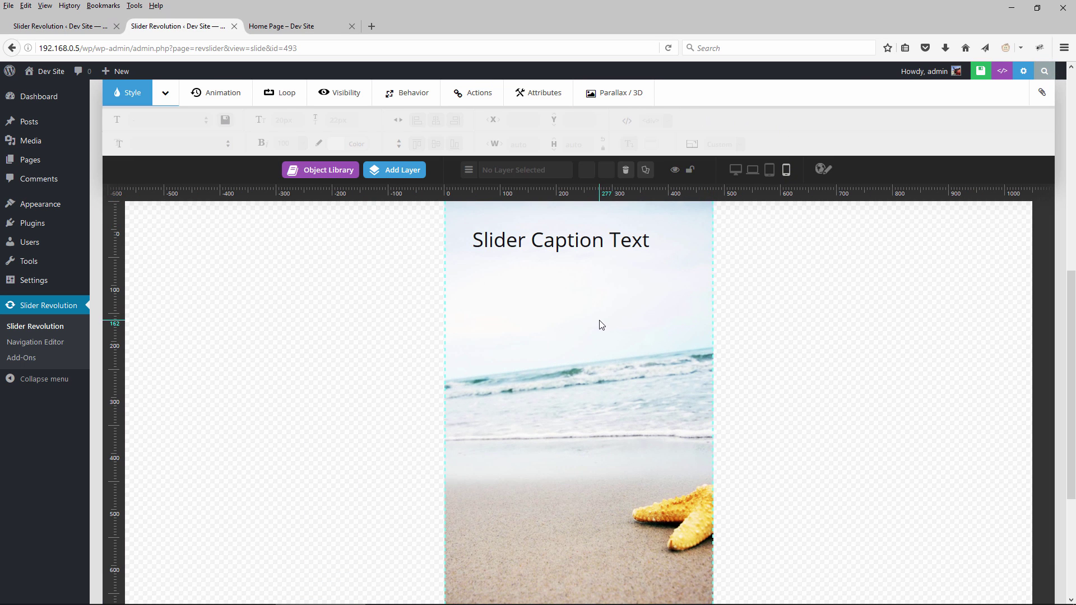
{"action": "scroll", "coordinate": [593, 324], "scroll_direction": "down", "scroll_amount": 2}
{"action": "scroll", "coordinate": [592, 325], "scroll_direction": "up", "scroll_amount": 2}
{"action": "scroll", "coordinate": [558, 353], "scroll_direction": "up", "scroll_amount": 2}
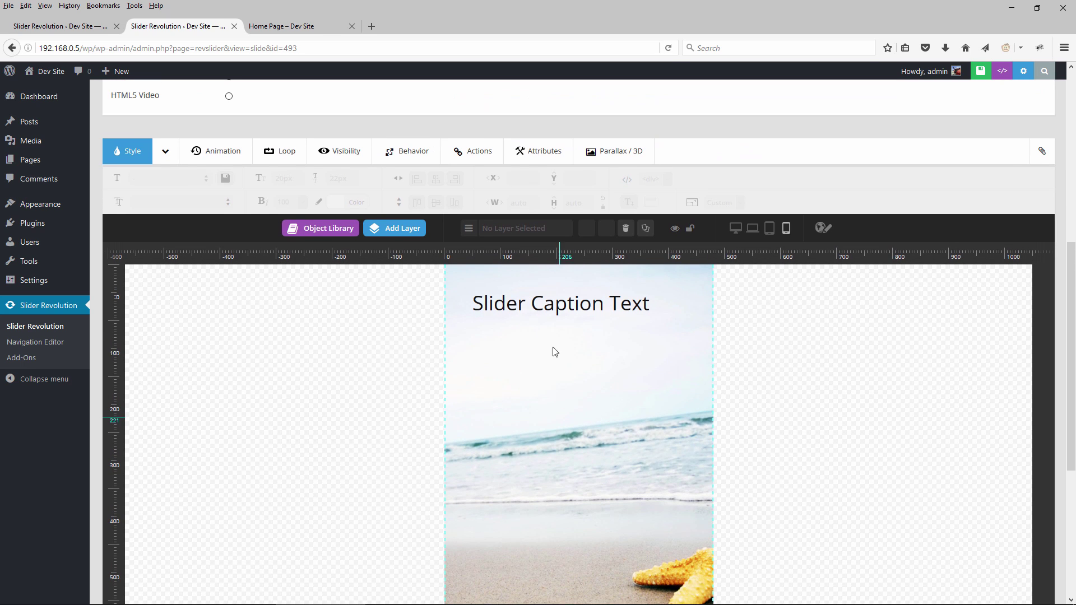